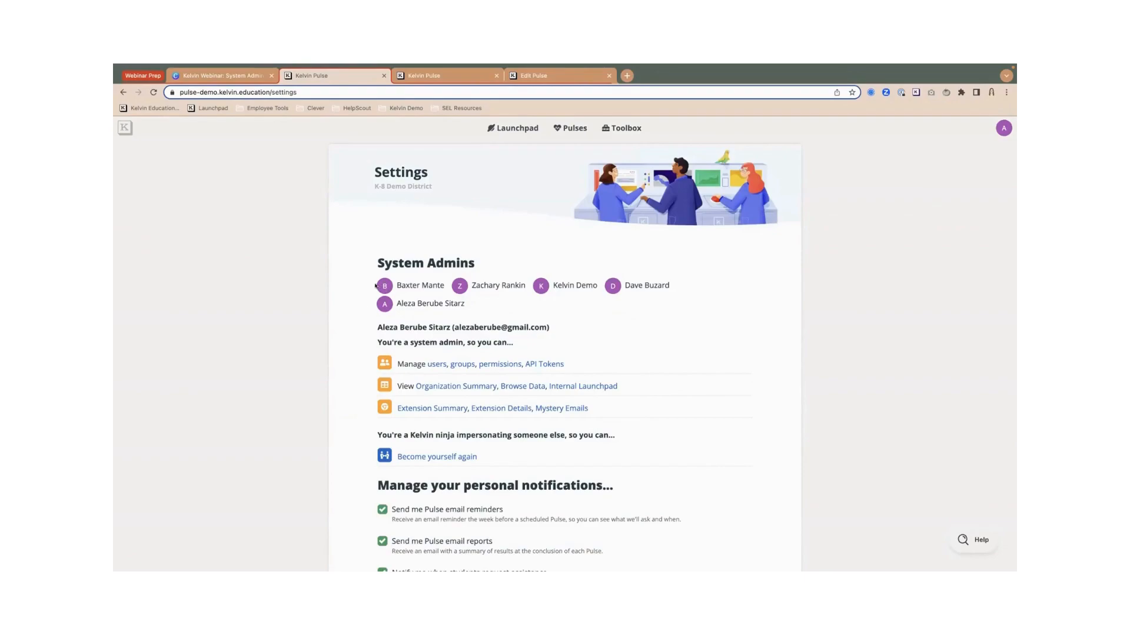
- Scroll through the admin Settings page, then open the Users list of all 282 district users
drag(389, 287, 526, 294)
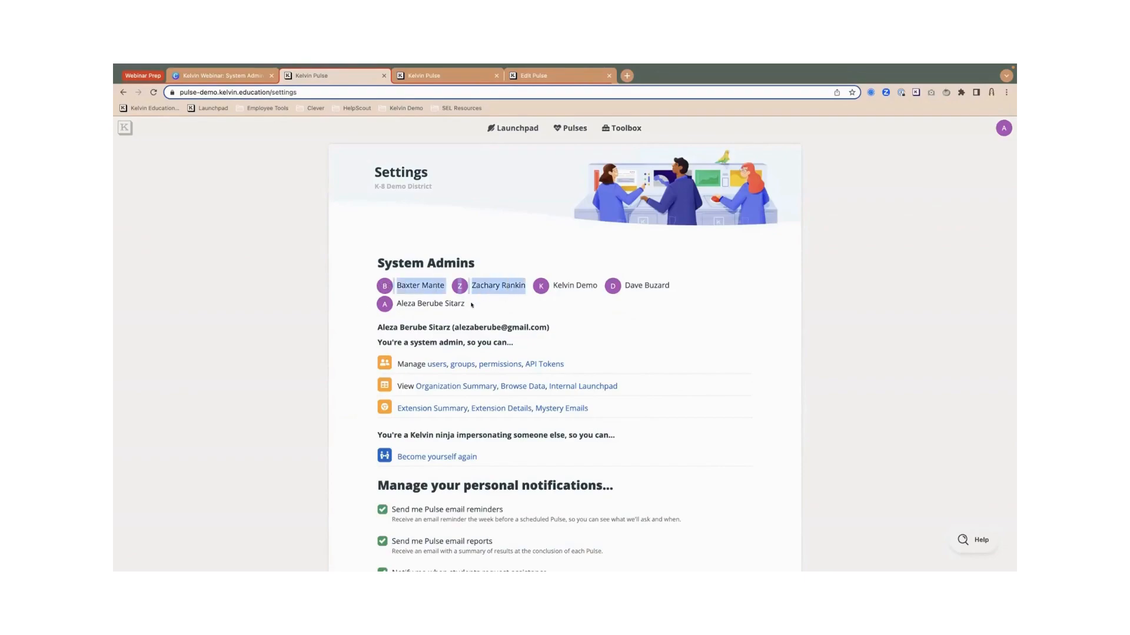
click(473, 304)
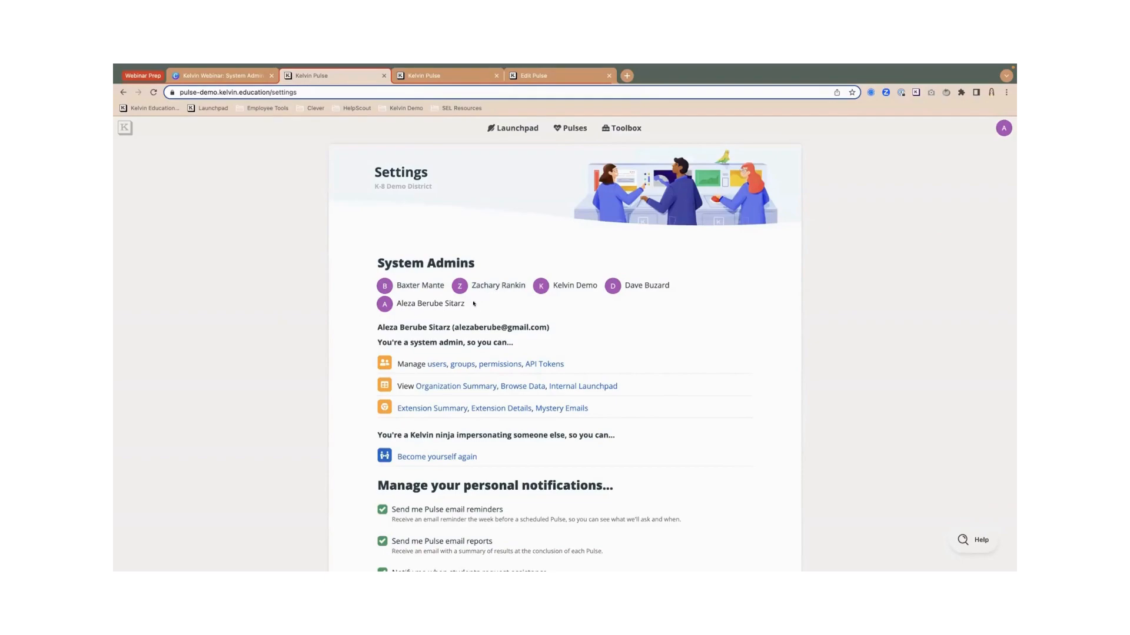
scroll(292, 343, down, 2)
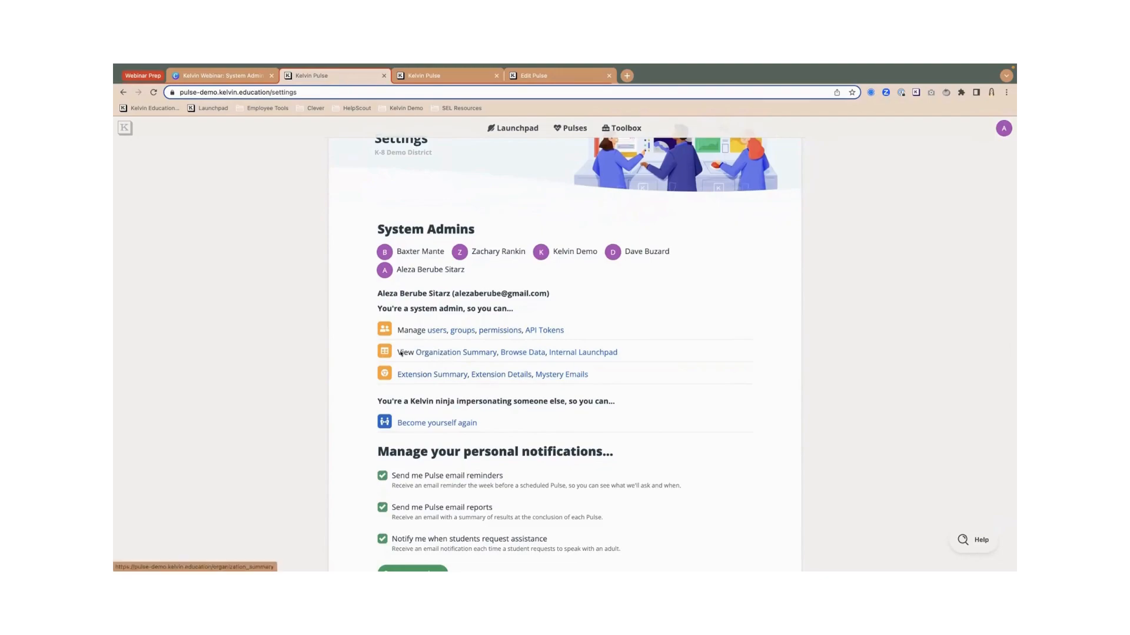
scroll(393, 386, down, 2)
drag(374, 384, 556, 385)
scroll(555, 386, up, 1)
click(555, 385)
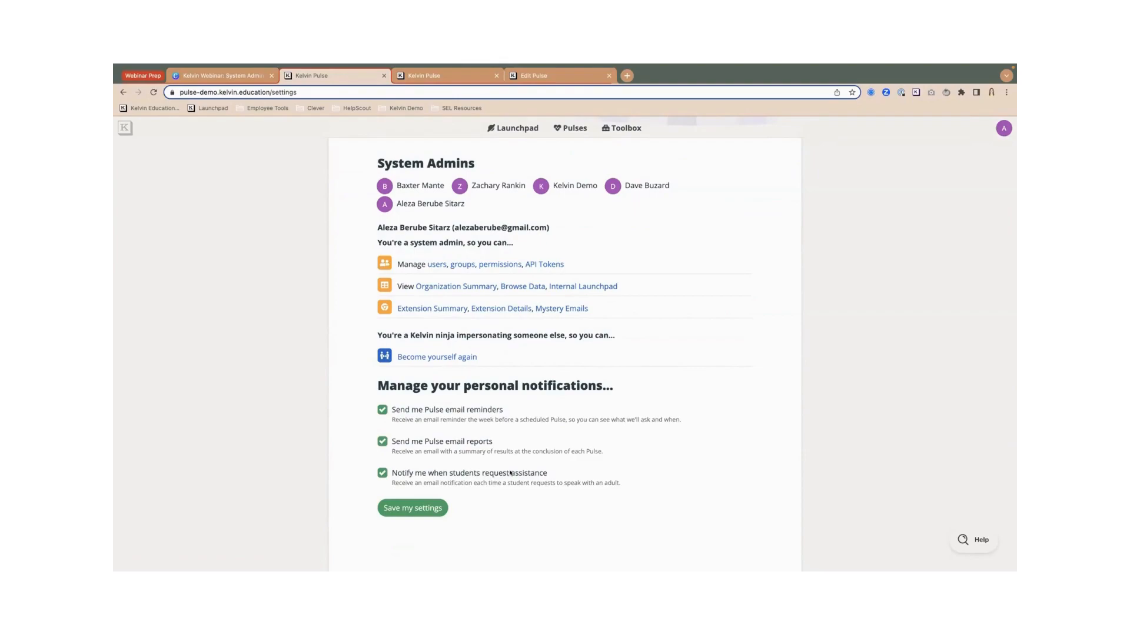
scroll(510, 473, up, 2)
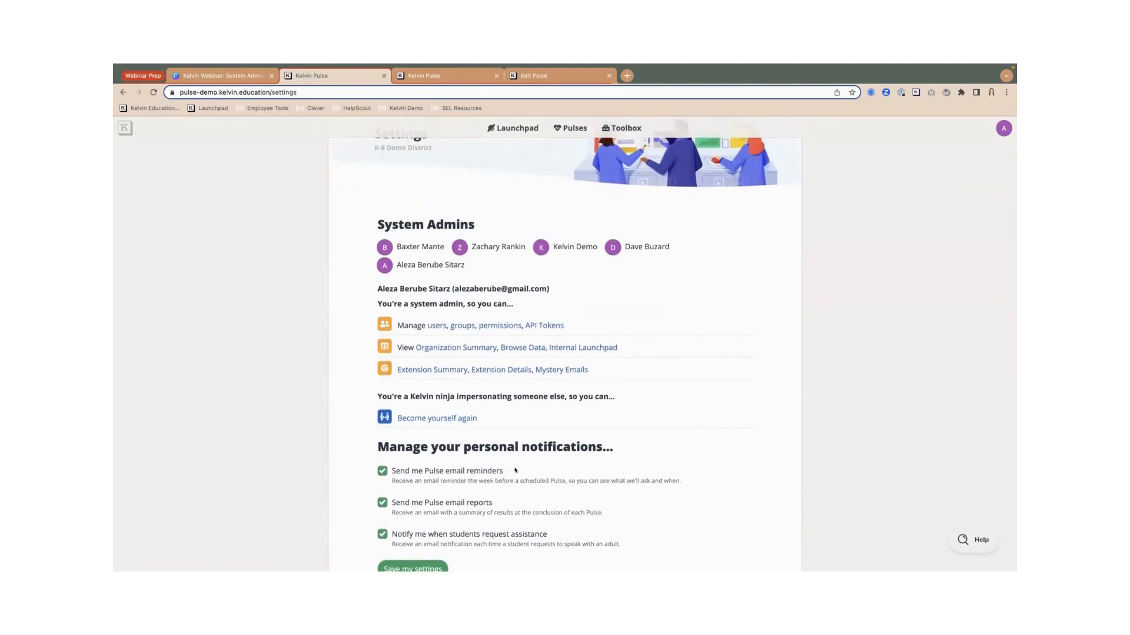
click(436, 327)
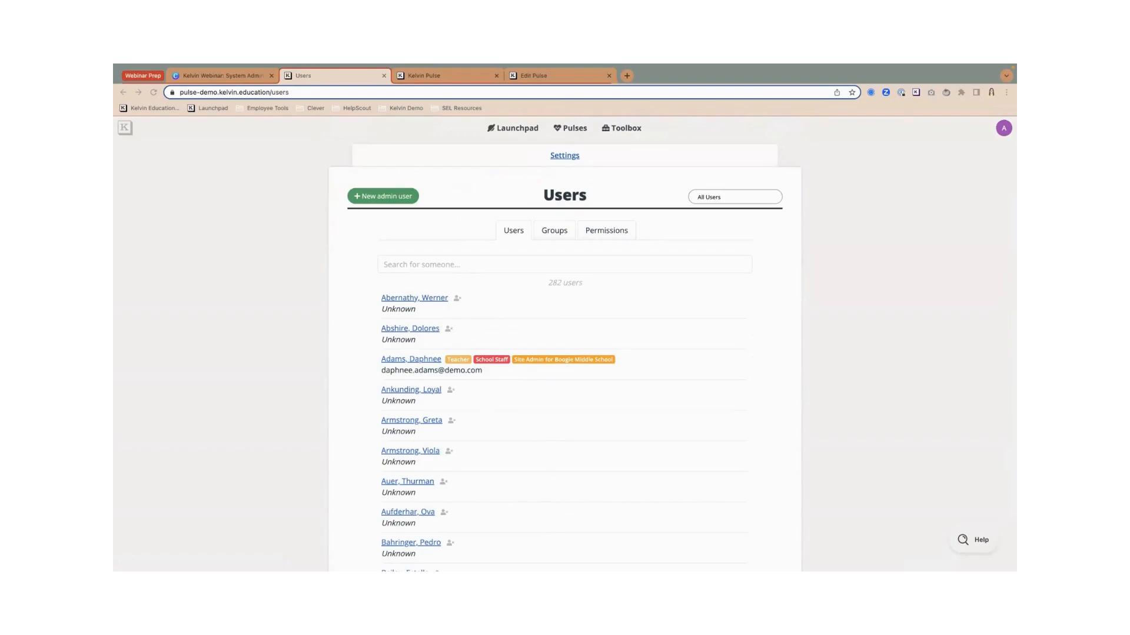
- Search the user list for the new admin's e-mail address, finding no match
click(416, 263)
click(433, 263)
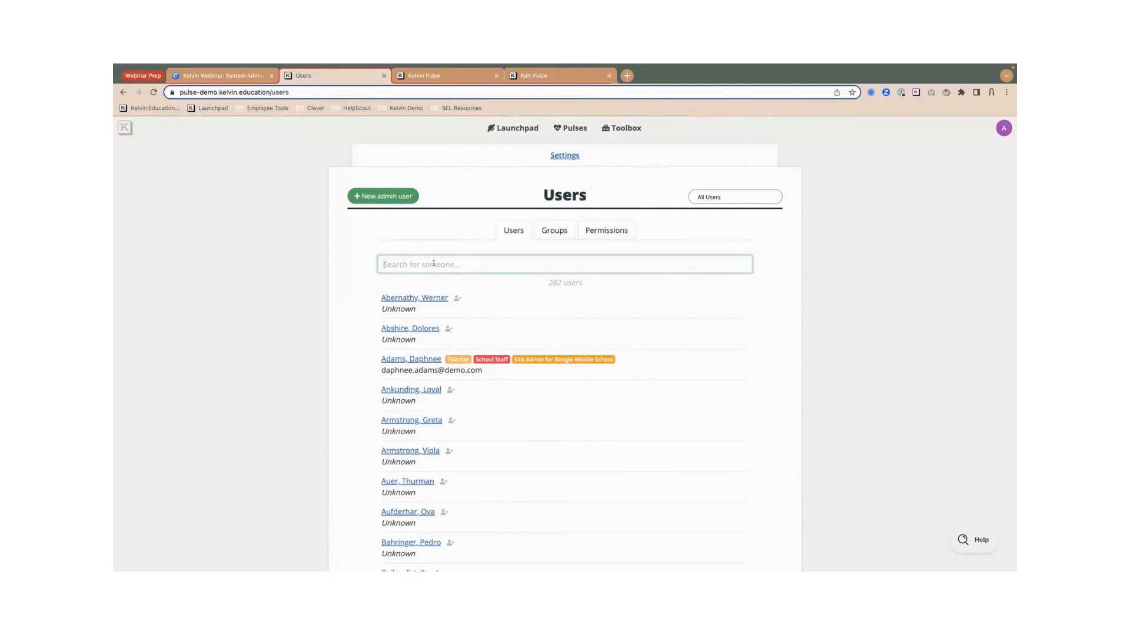
key(super+v)
key(Return)
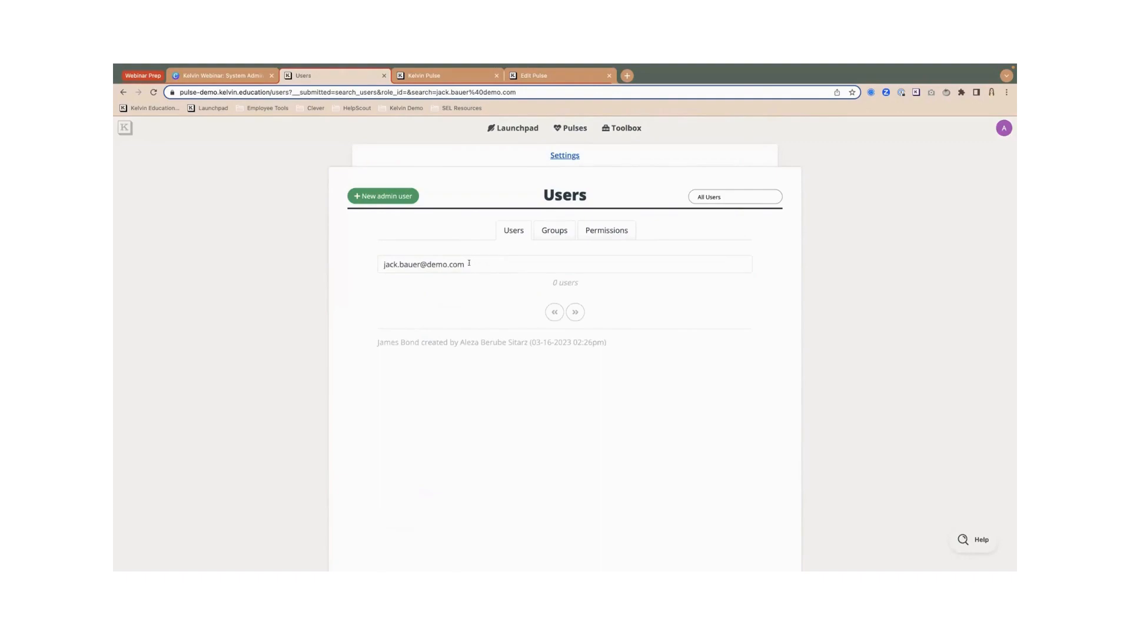
- Search the user list by the admin's first name only, finding one match
drag(472, 259, 365, 263)
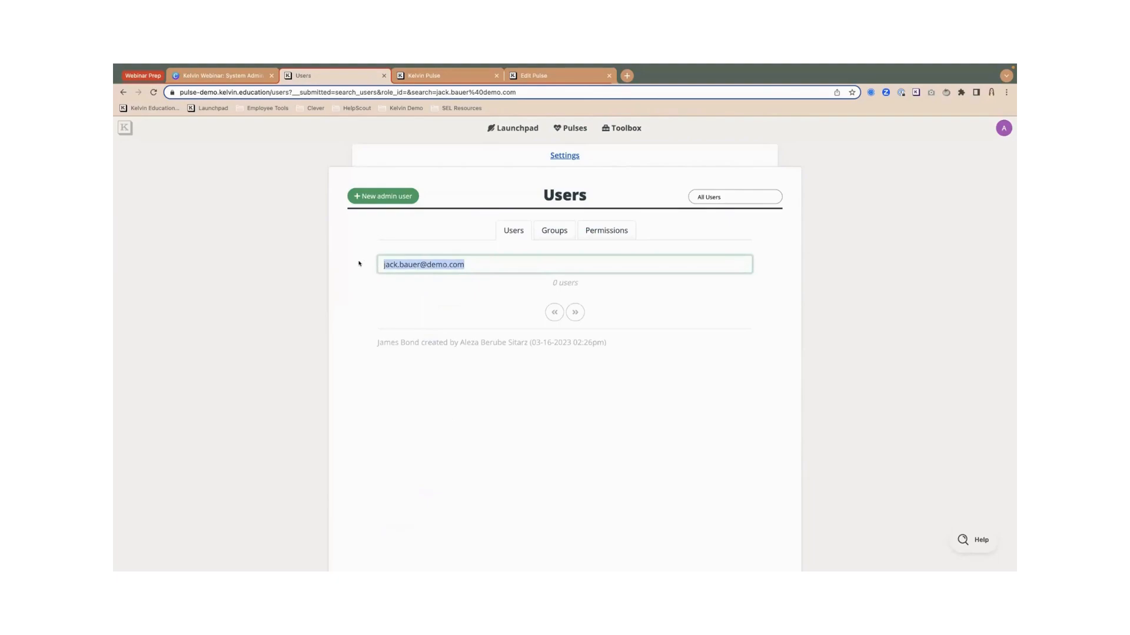
text(jack)
key(Return)
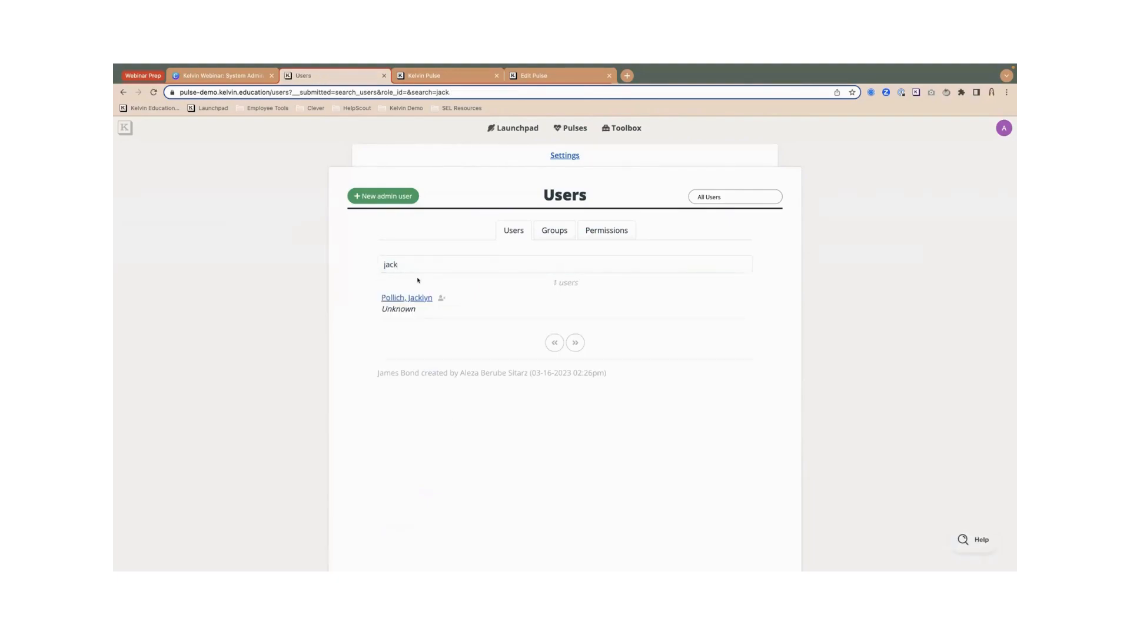
click(409, 263)
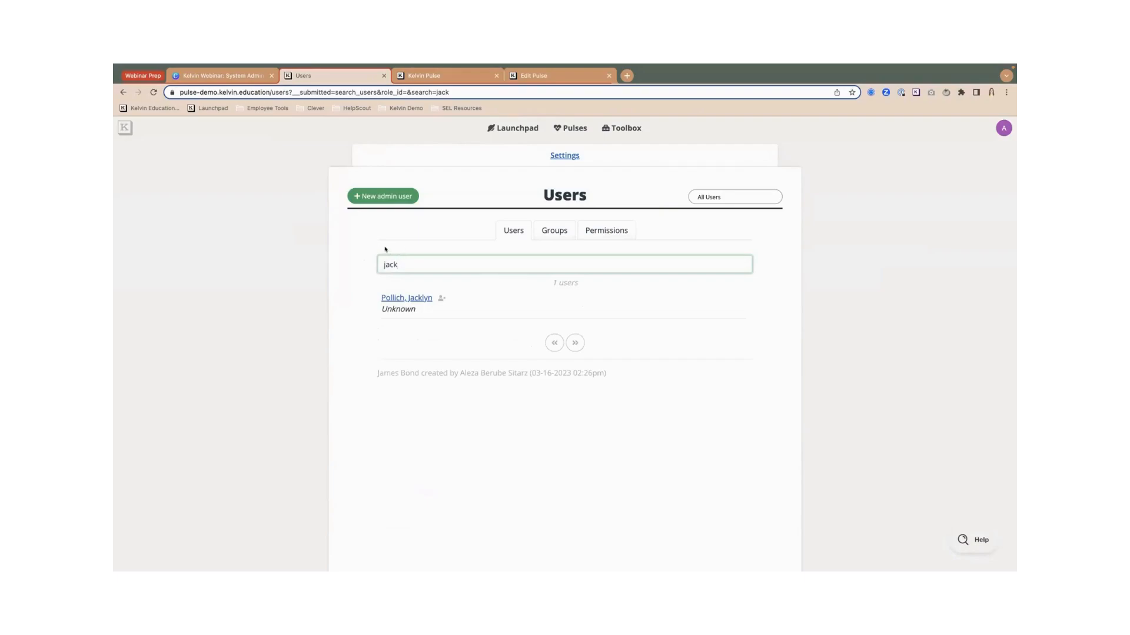
click(376, 197)
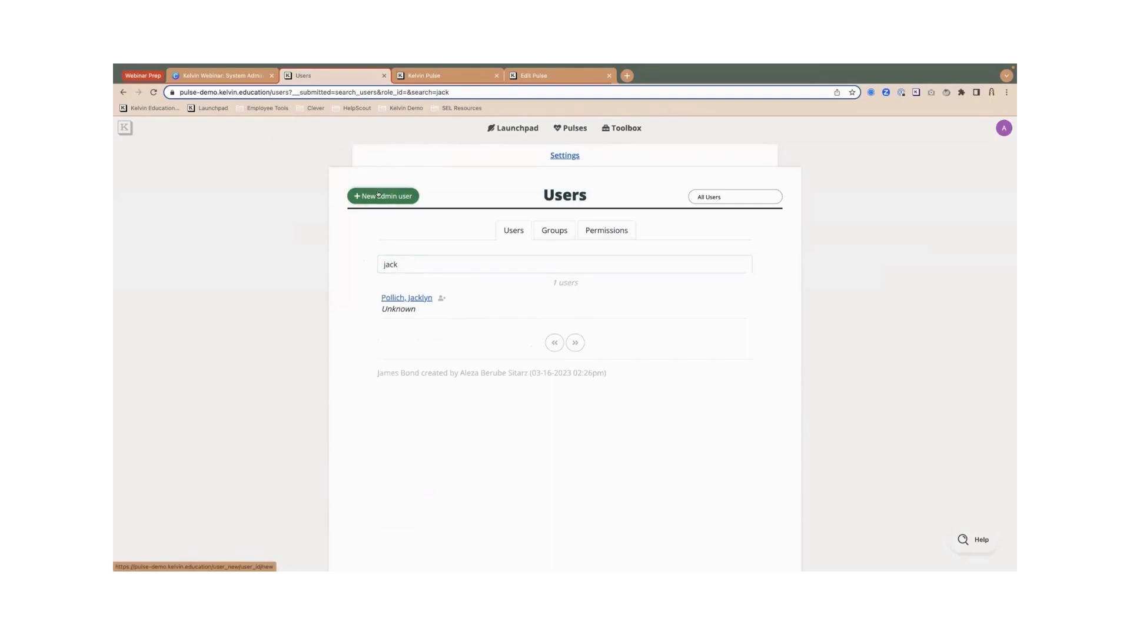
- Enter the new admin's first name, last name, e-mail and the title 'Principal'
click(426, 287)
text(Jack)
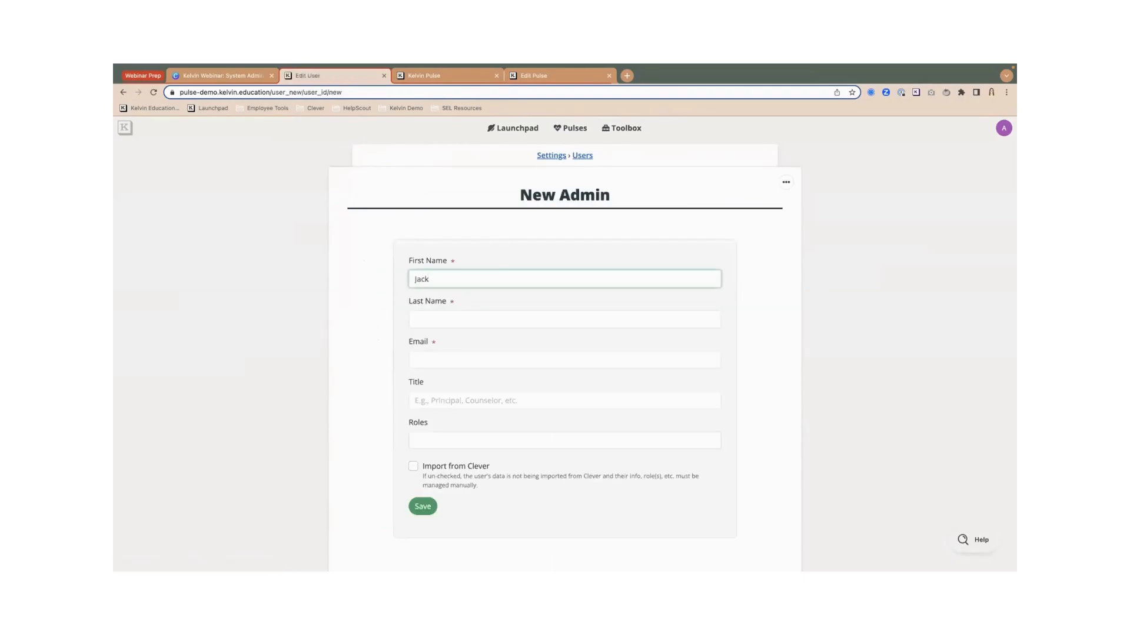
key(Tab)
text(Bauer)
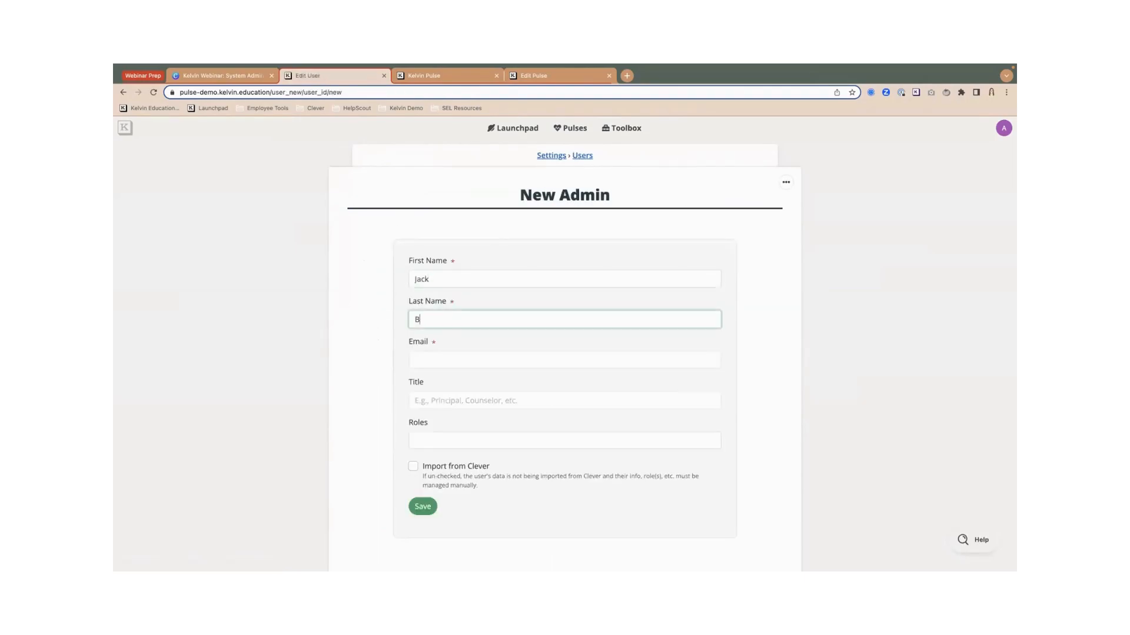
click(431, 363)
text(jack.bauer@demo.com)
scroll(370, 371, down, 2)
click(434, 348)
text(Pri)
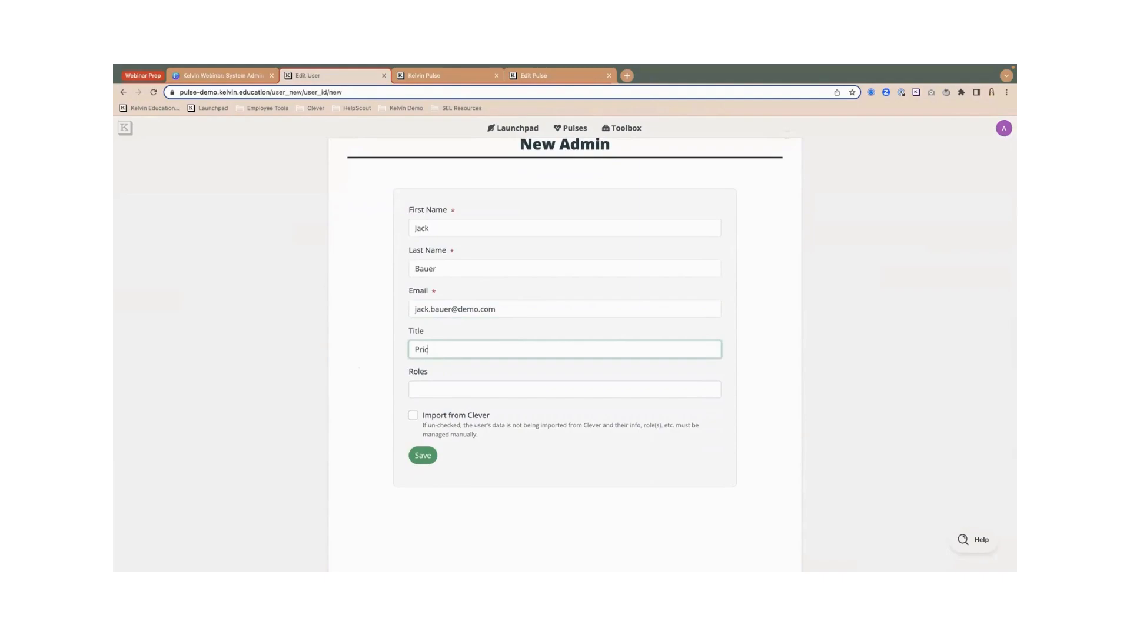
text(ncipal)
- Assign the School Staff at Boogie Middle role, leave Import from Clever off, and save
click(430, 389)
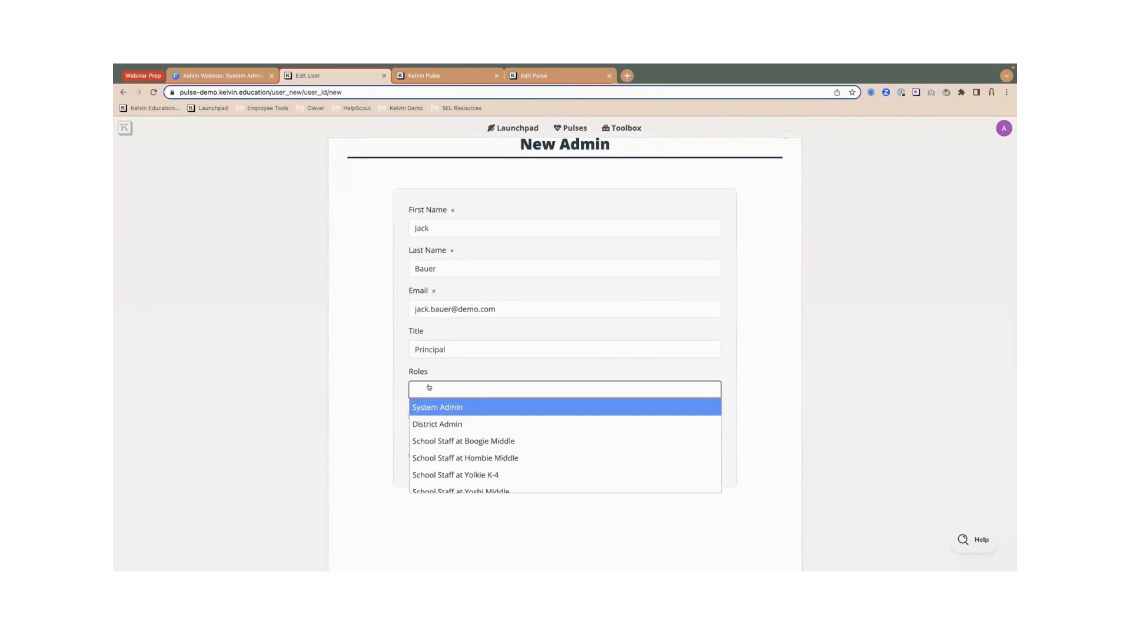
click(469, 442)
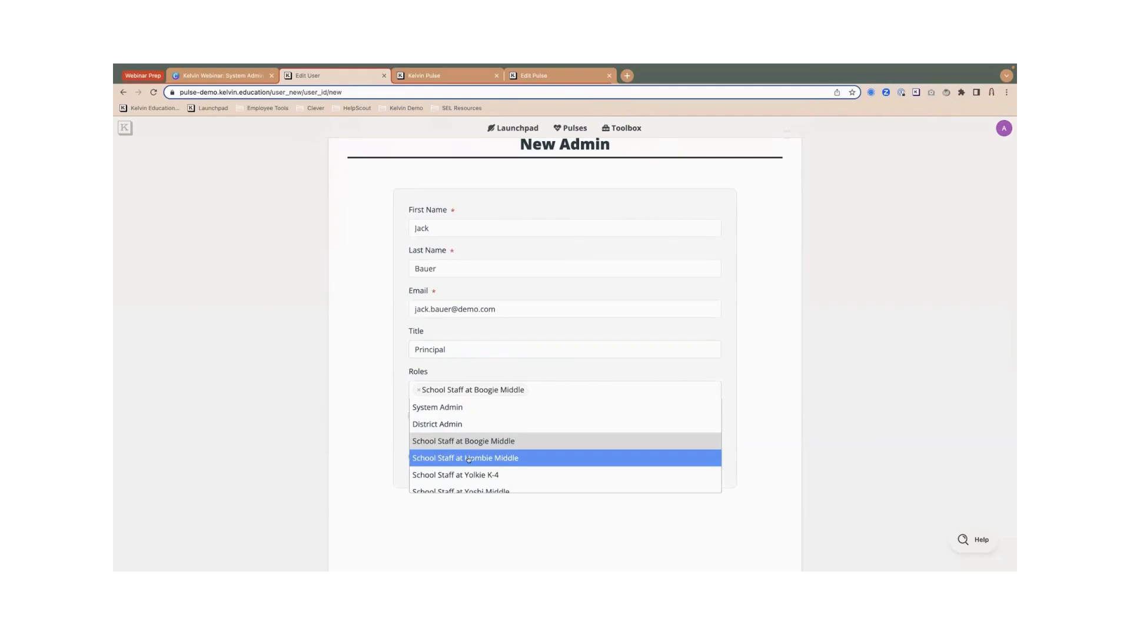
click(379, 417)
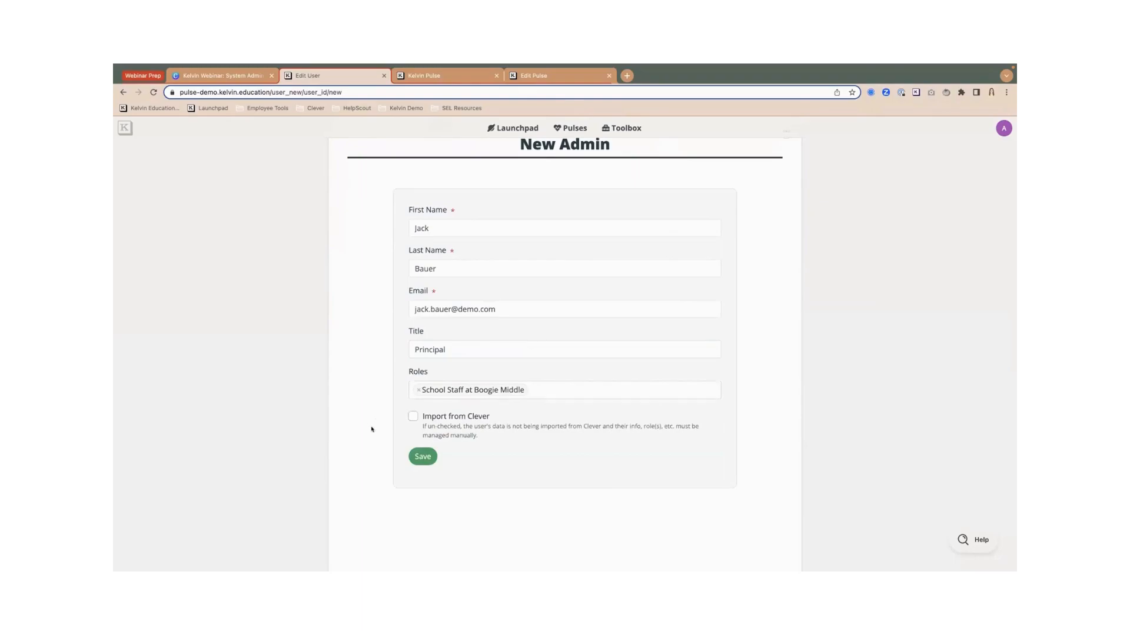
mouse_move(433, 417)
mouse_down()
mouse_move(465, 418)
mouse_move(453, 416)
mouse_up()
click(414, 416)
click(423, 456)
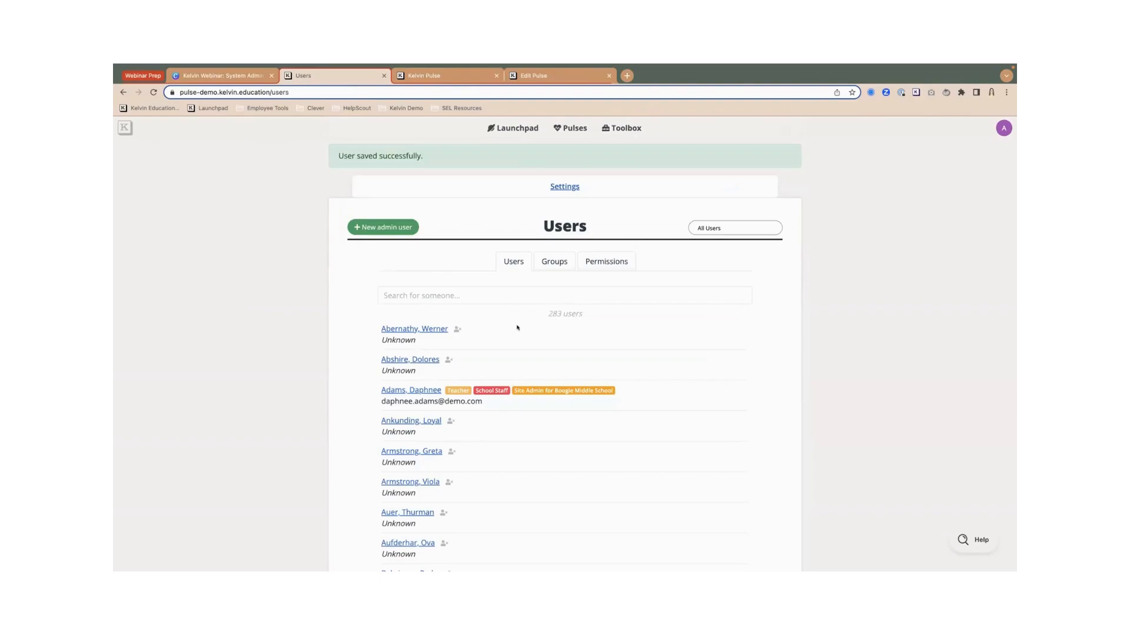
- Find the new Principal in the user list and deactivate their account
text(jack)
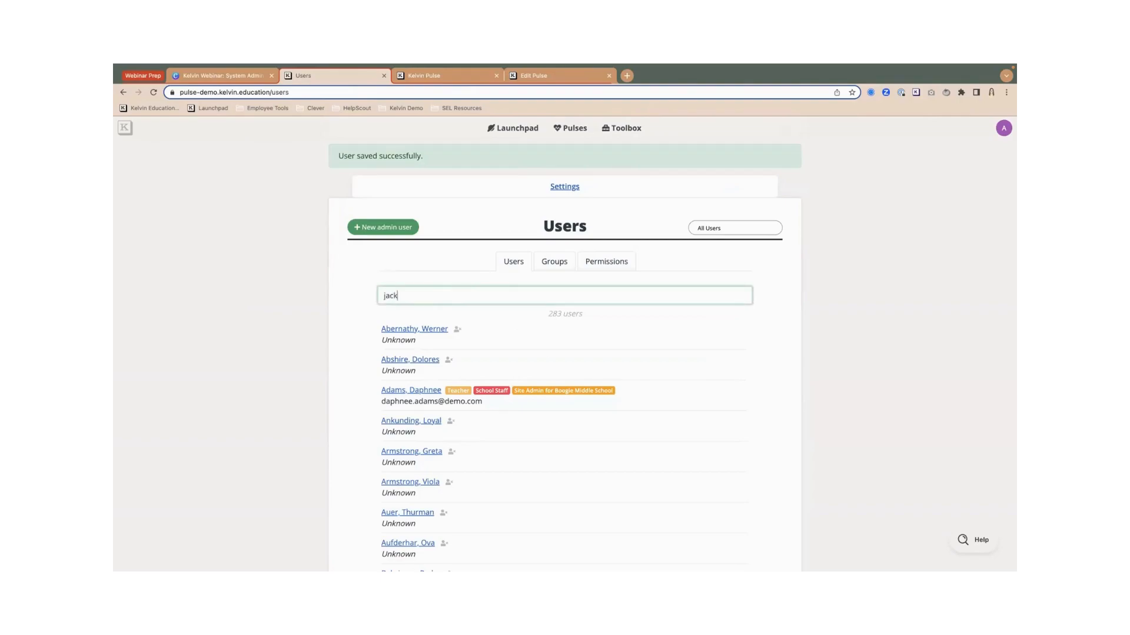
key(Return)
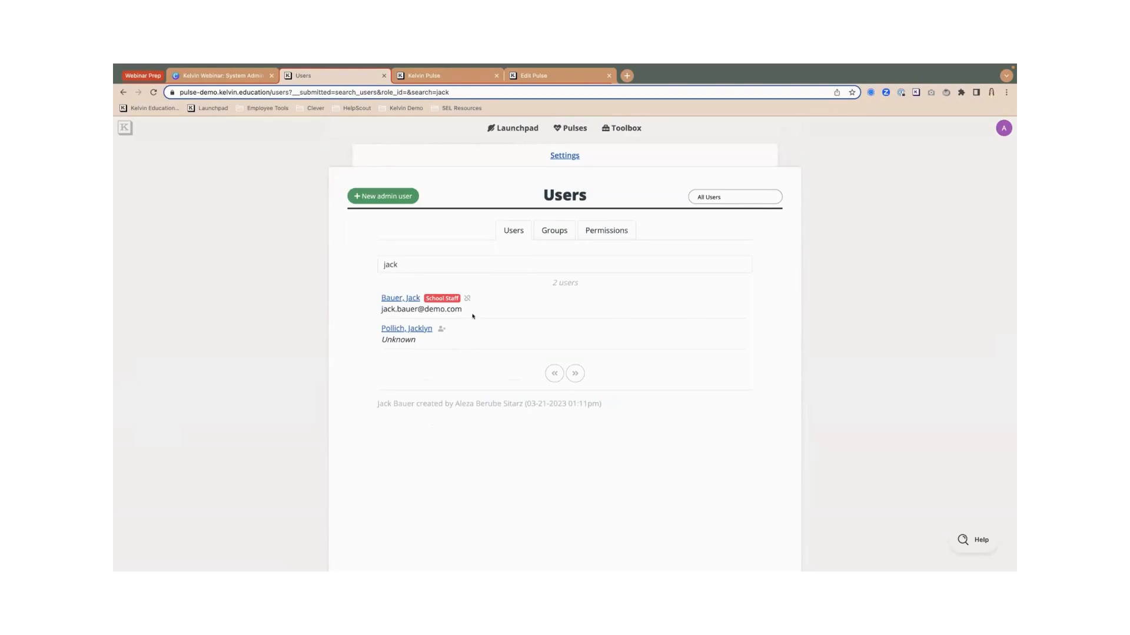
click(392, 298)
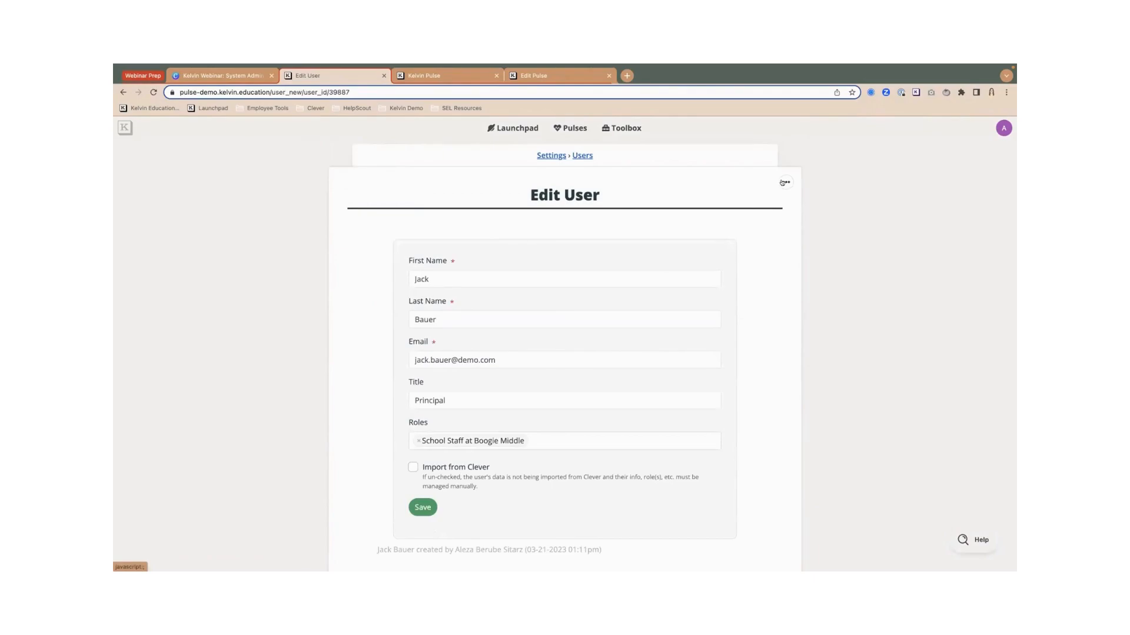
click(783, 183)
click(717, 203)
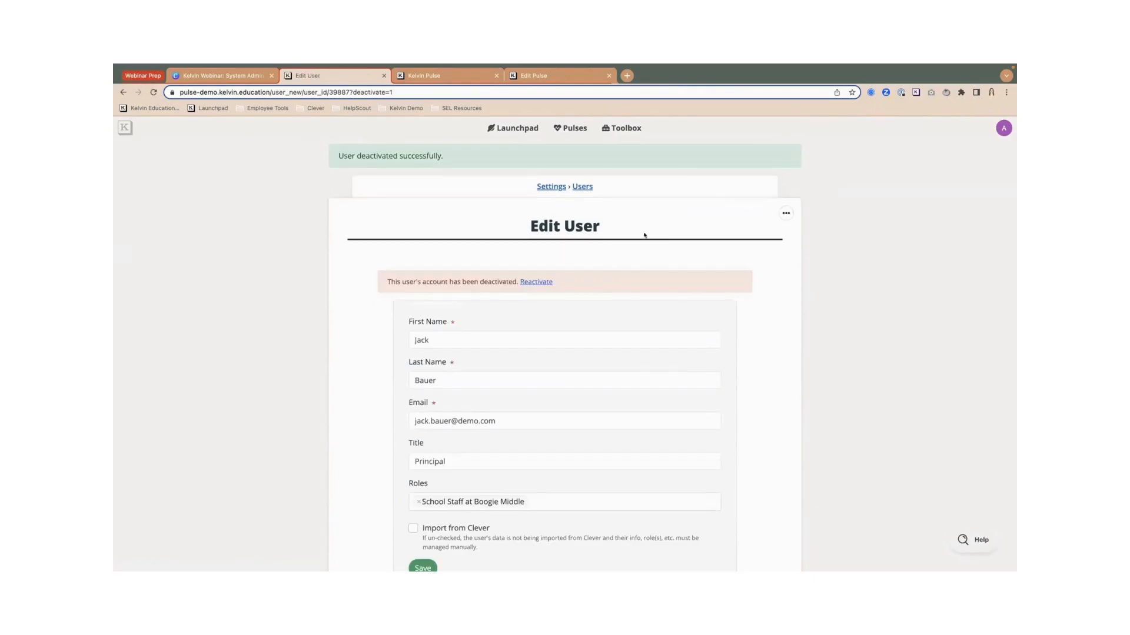
scroll(644, 235, down, 2)
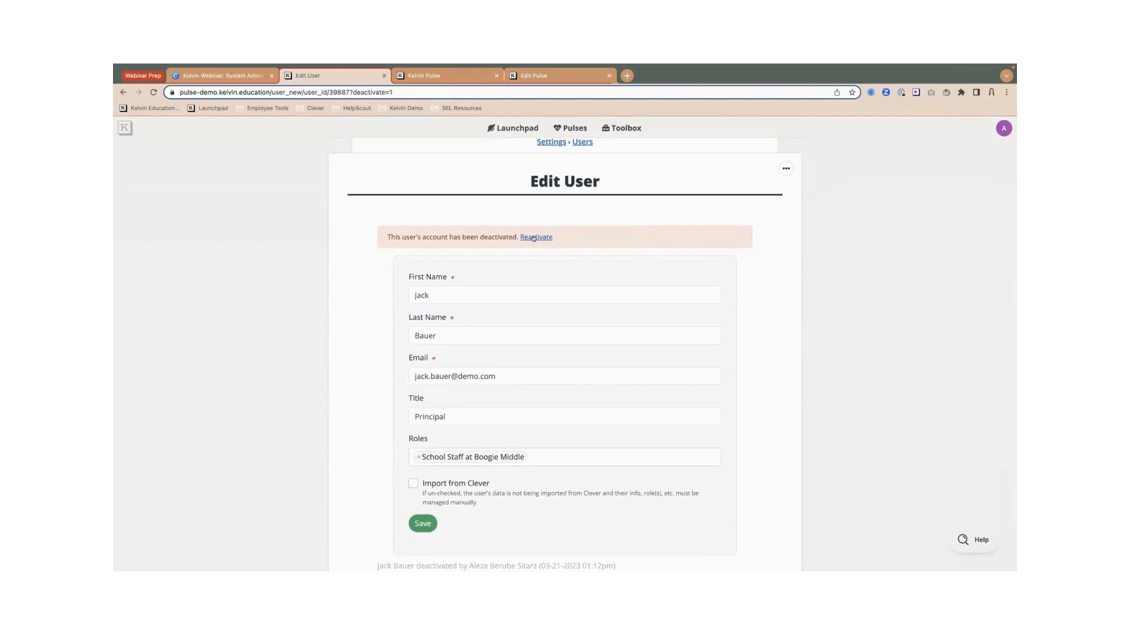
drag(392, 235, 567, 234)
click(494, 236)
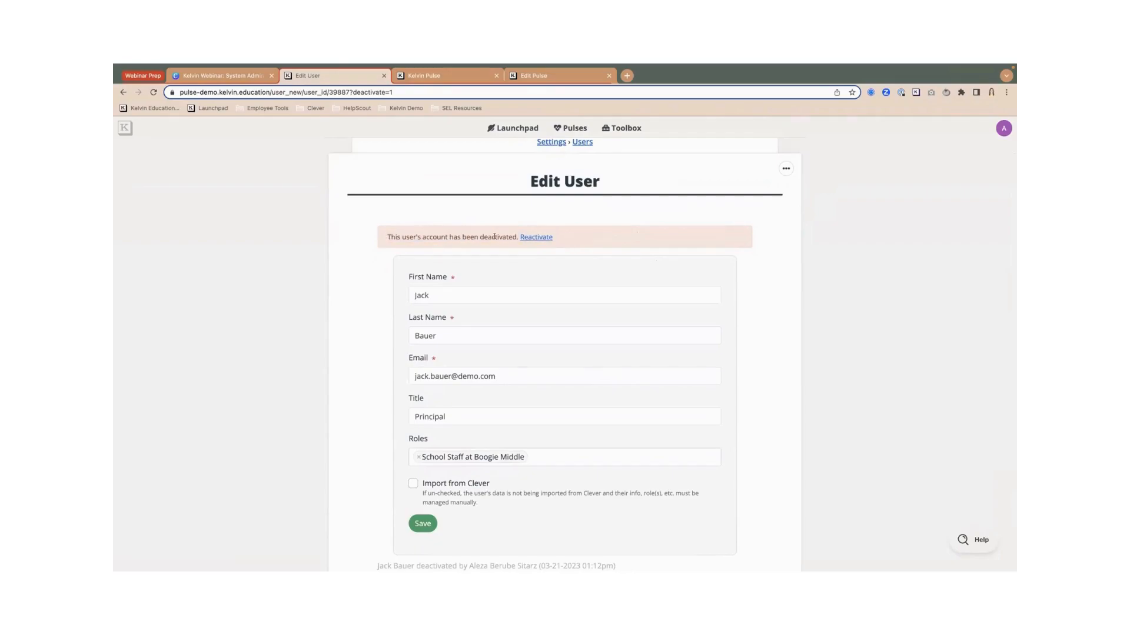
click(534, 238)
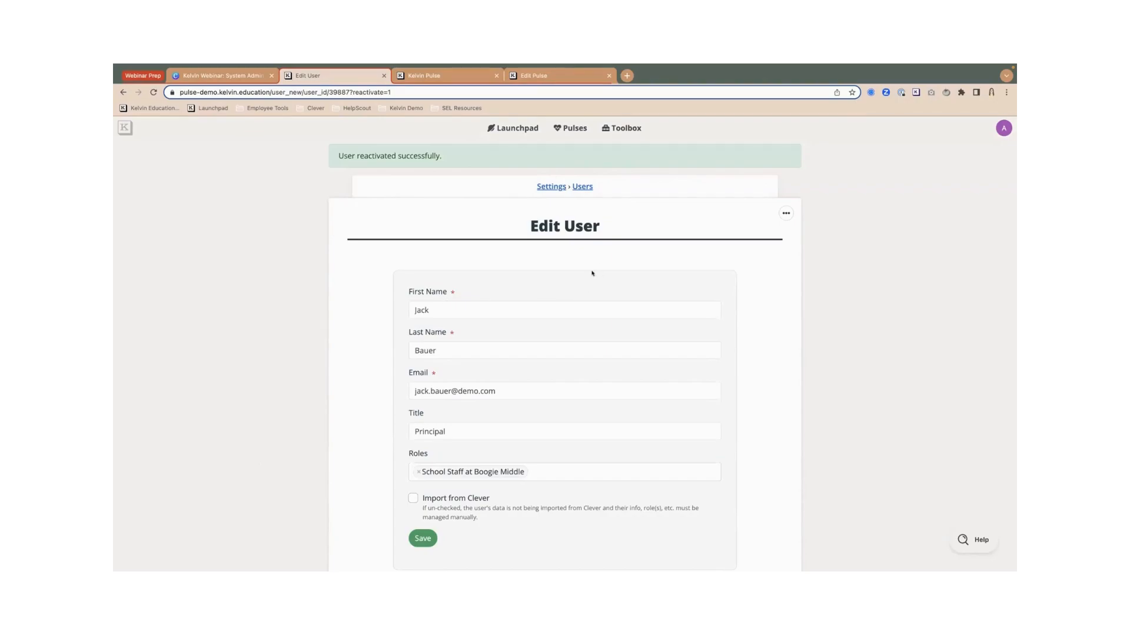
click(542, 187)
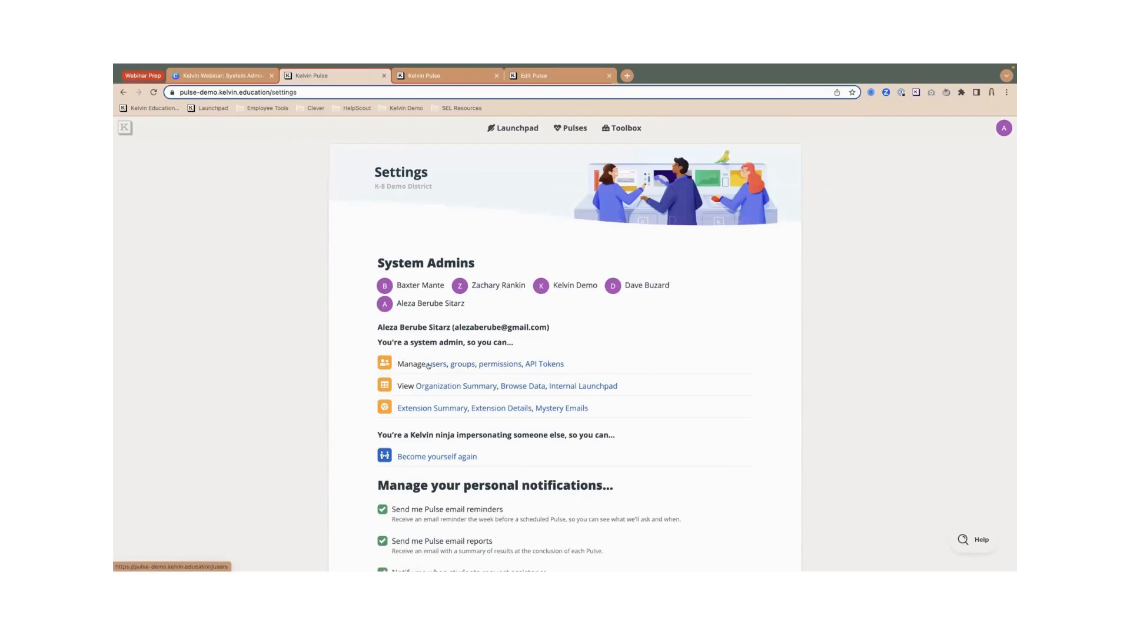
- Browse the 49-group Groups list and start a new staff group
click(459, 365)
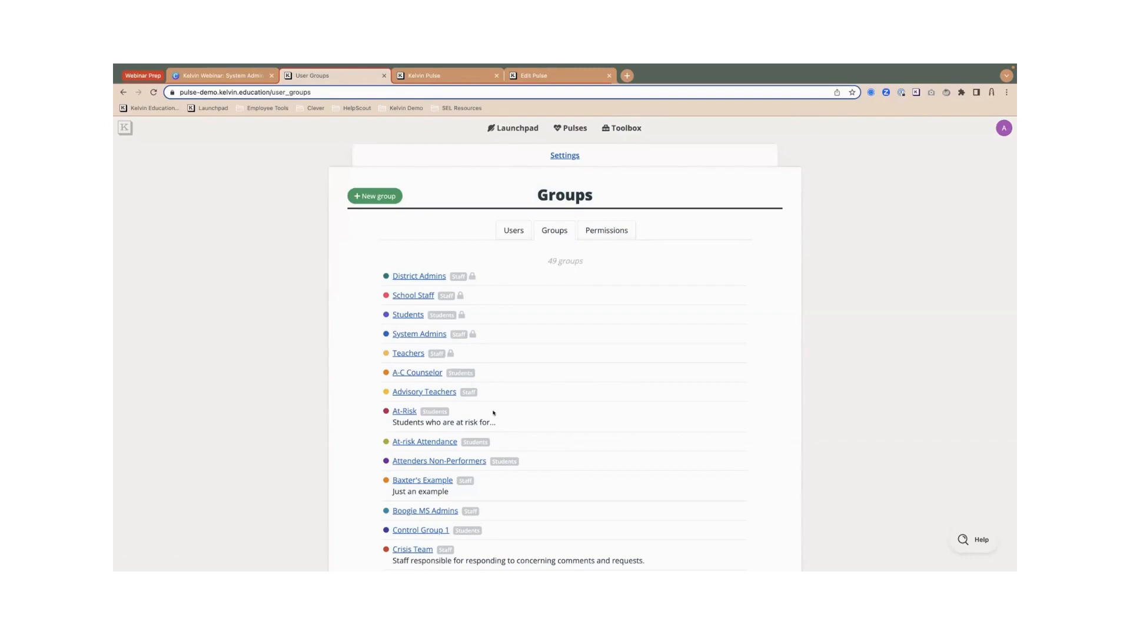
scroll(493, 413, down, 2)
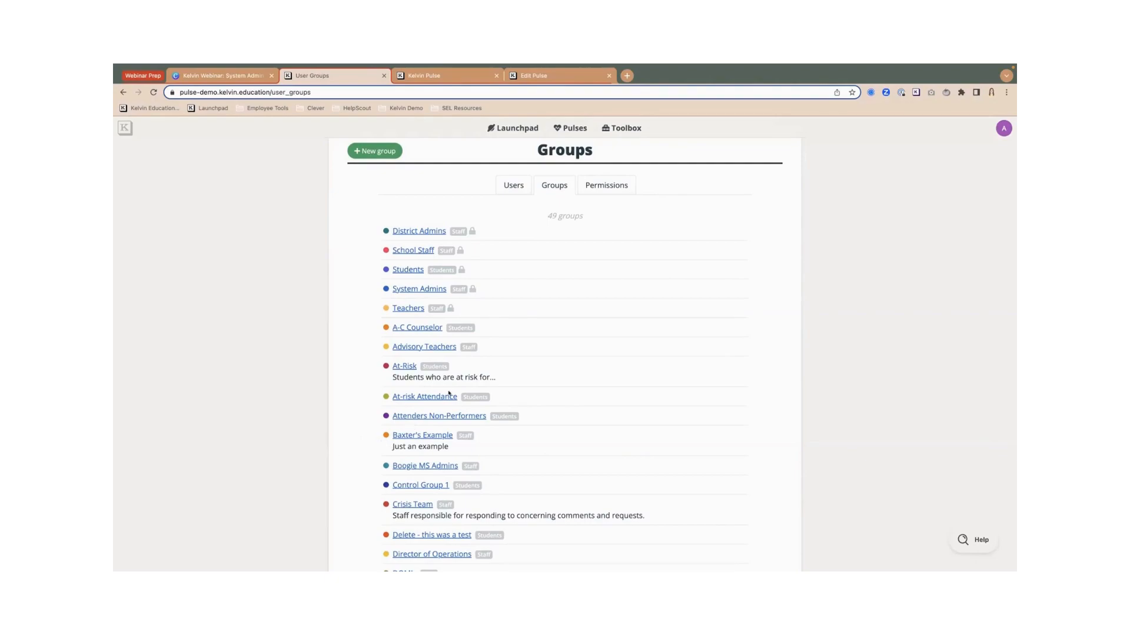
scroll(455, 376, up, 2)
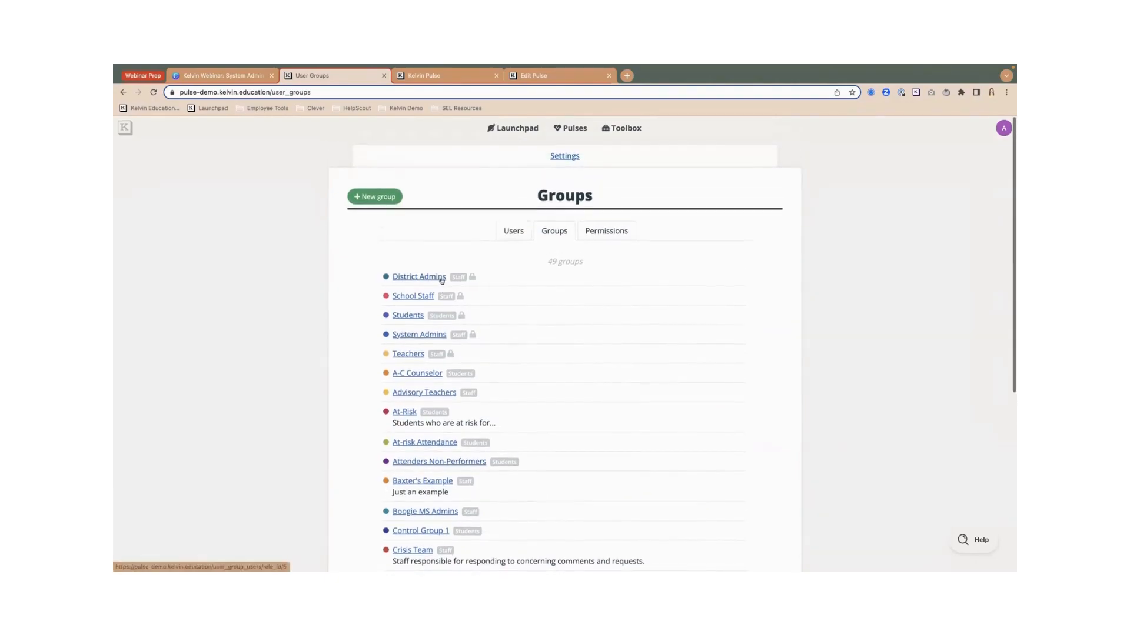
click(374, 196)
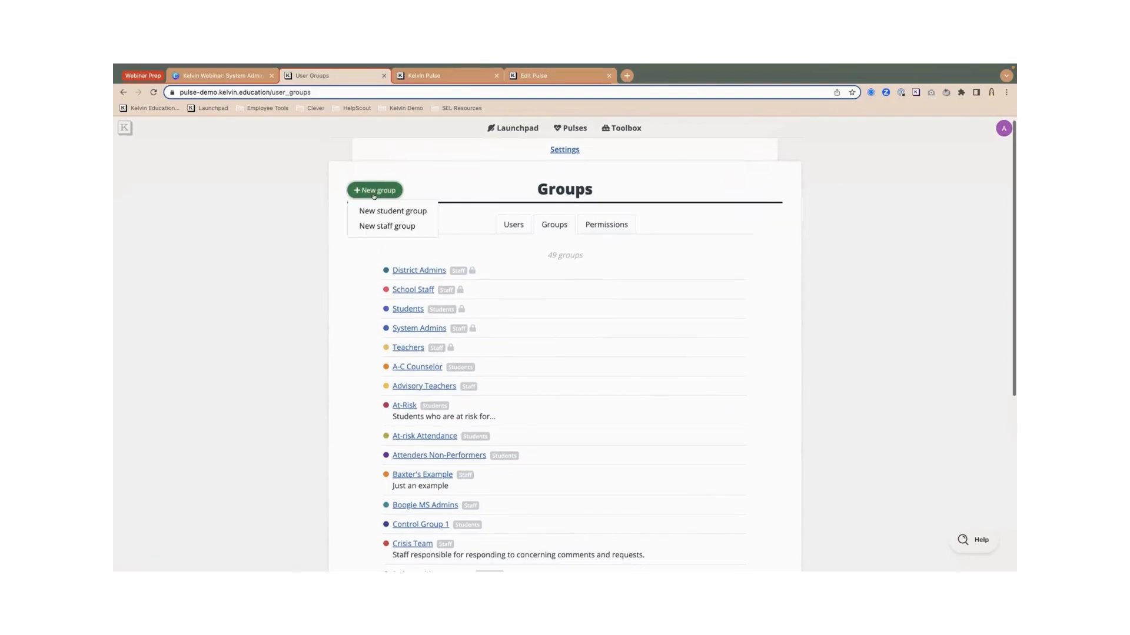
scroll(464, 247, down, 1)
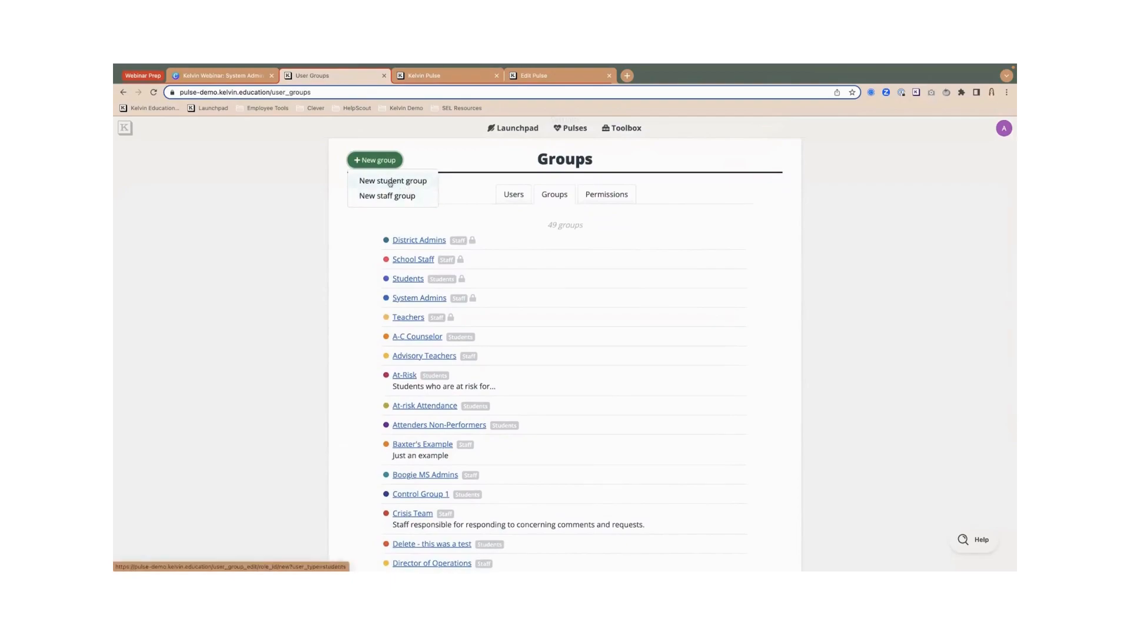
click(370, 196)
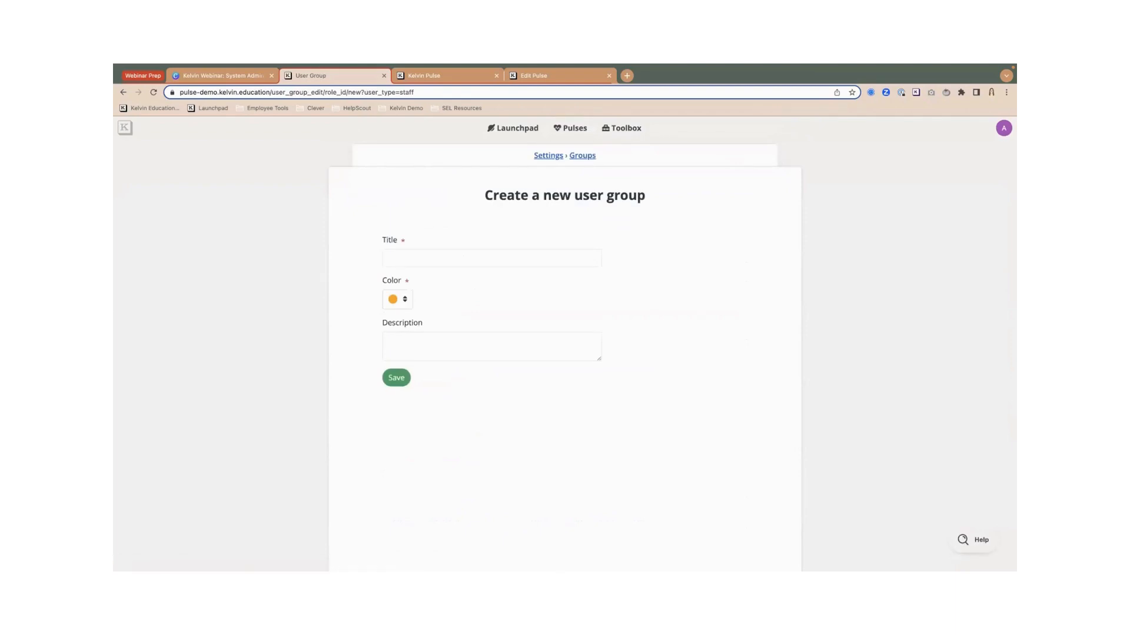
- Title the group 'School Principals', describe it as 'Middle School principals', and save it
click(409, 259)
text(School )
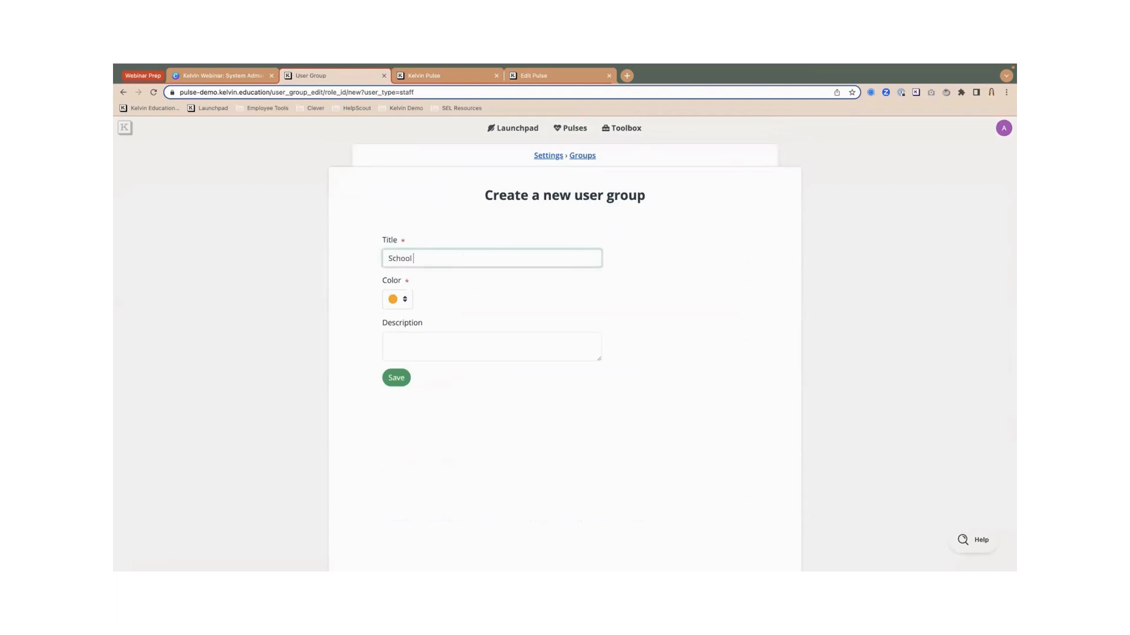
text(Principals)
click(446, 341)
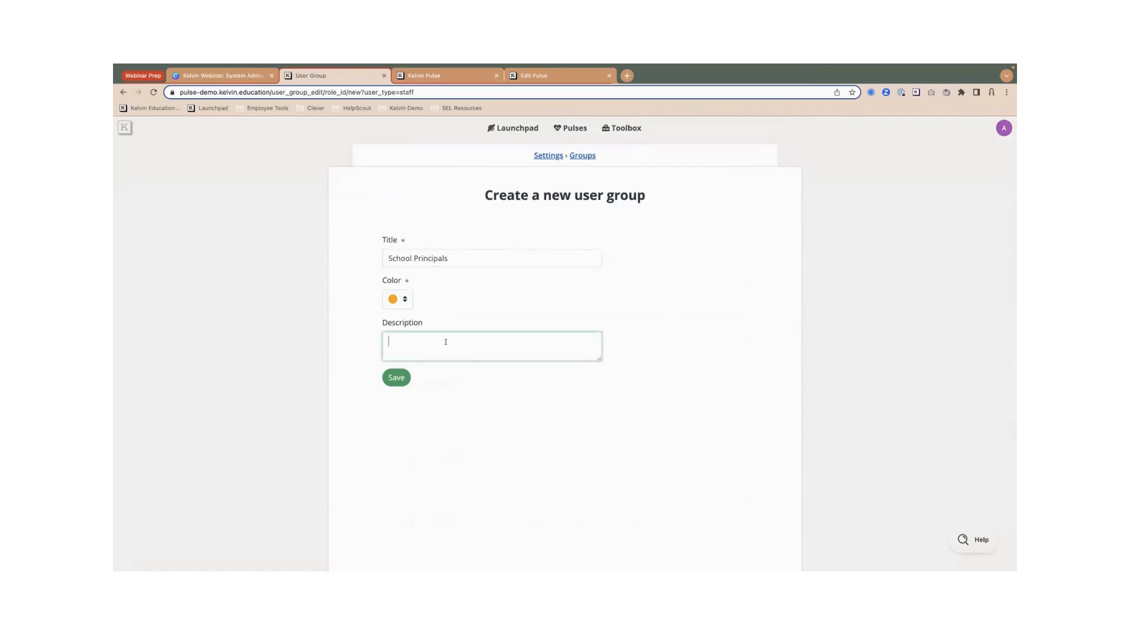
text(Middle School principals)
click(395, 377)
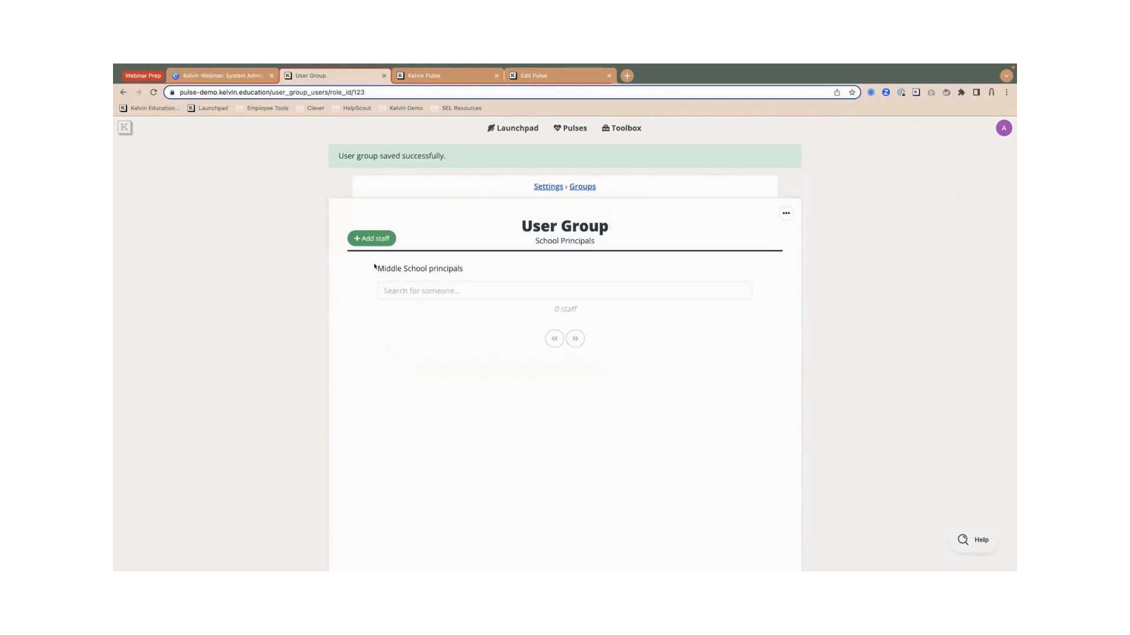
- Choose three staff members, the first found by e-mail, and add them to School Principals
click(370, 238)
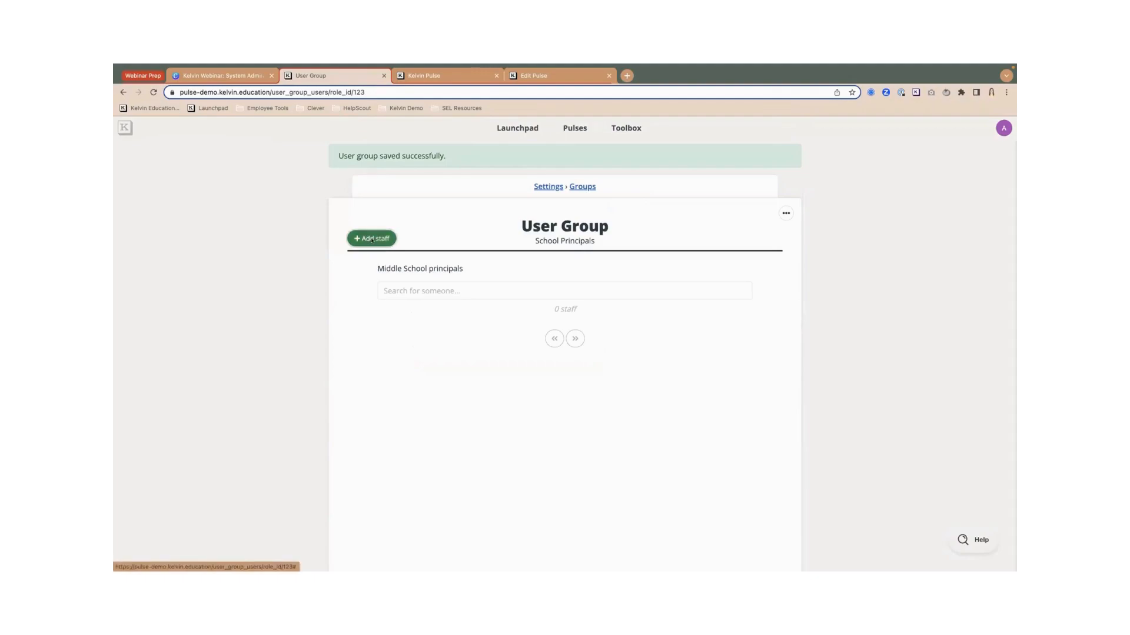
click(856, 180)
key(super+v)
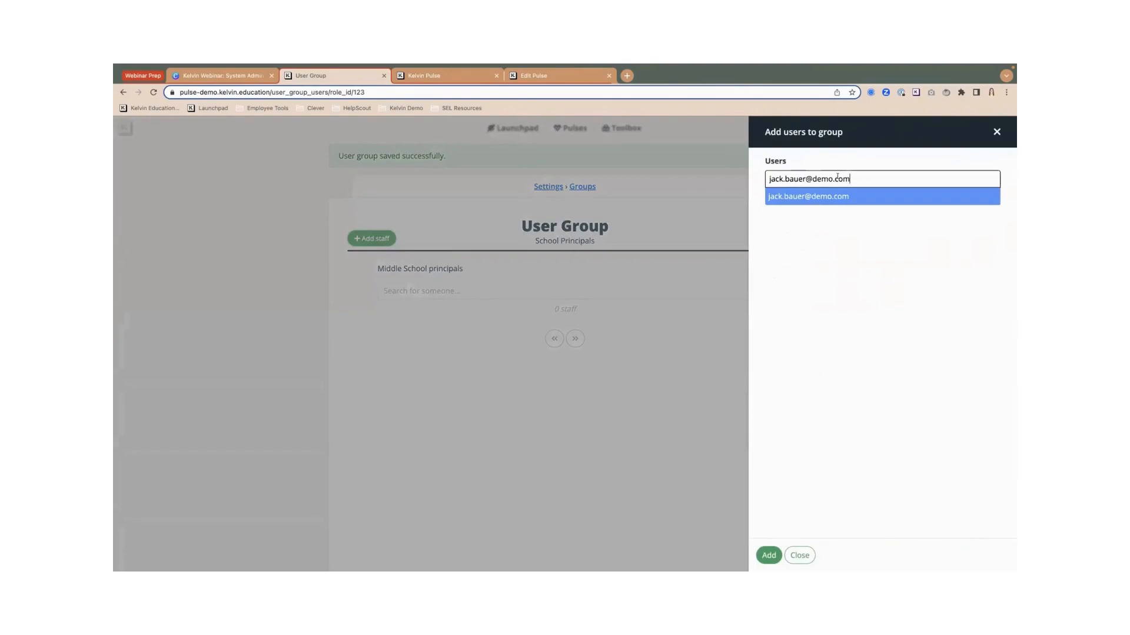
click(796, 197)
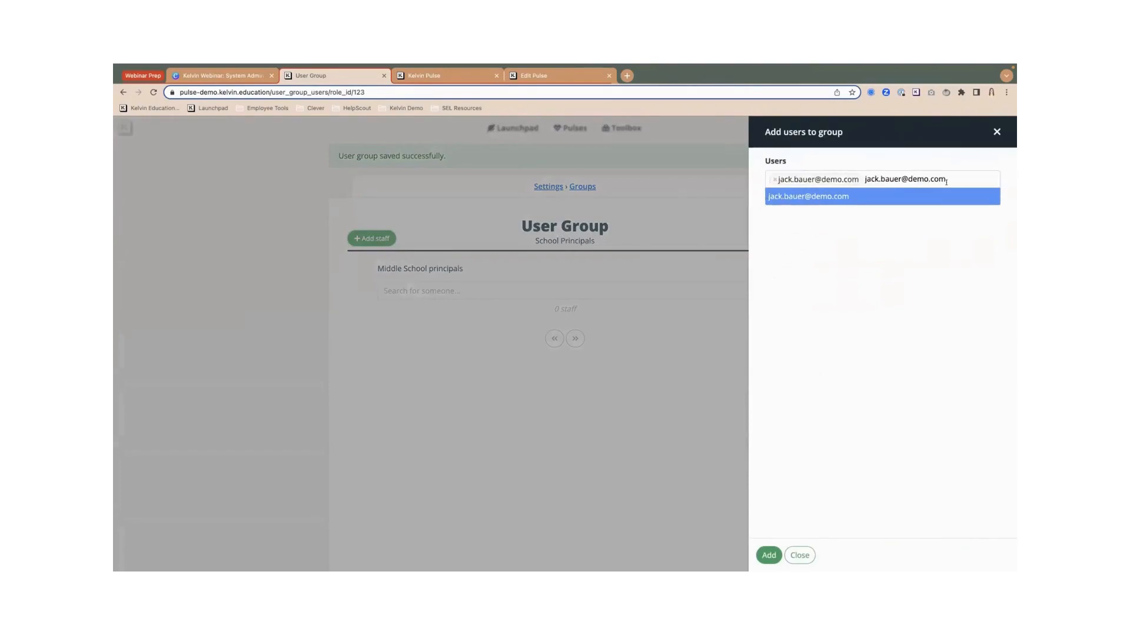
click(958, 180)
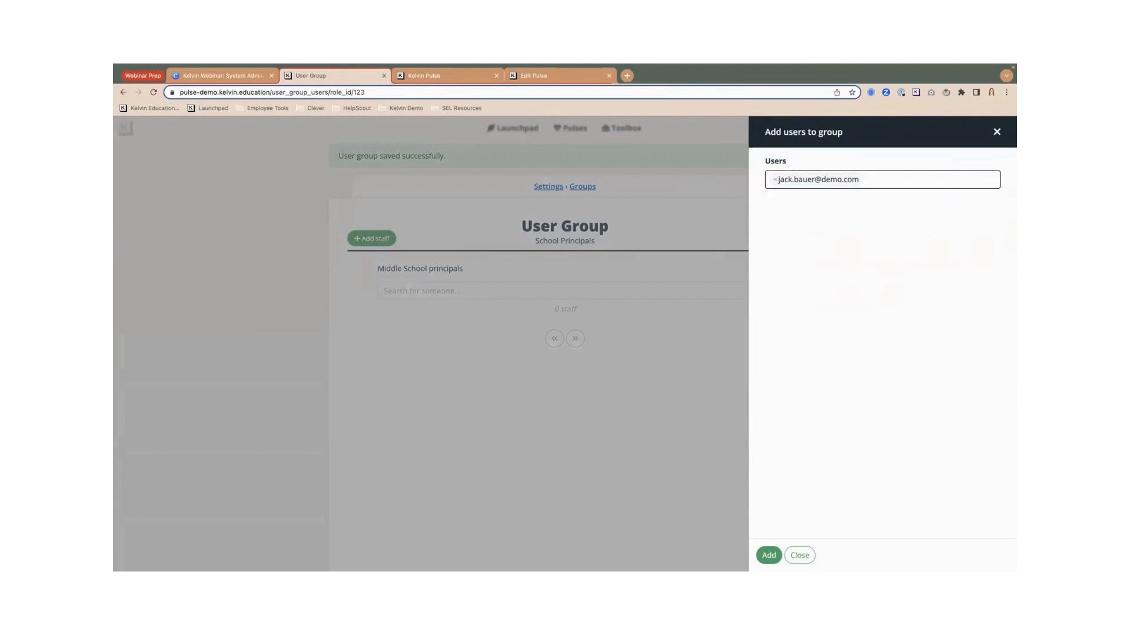
text(k)
key(BackSpace)
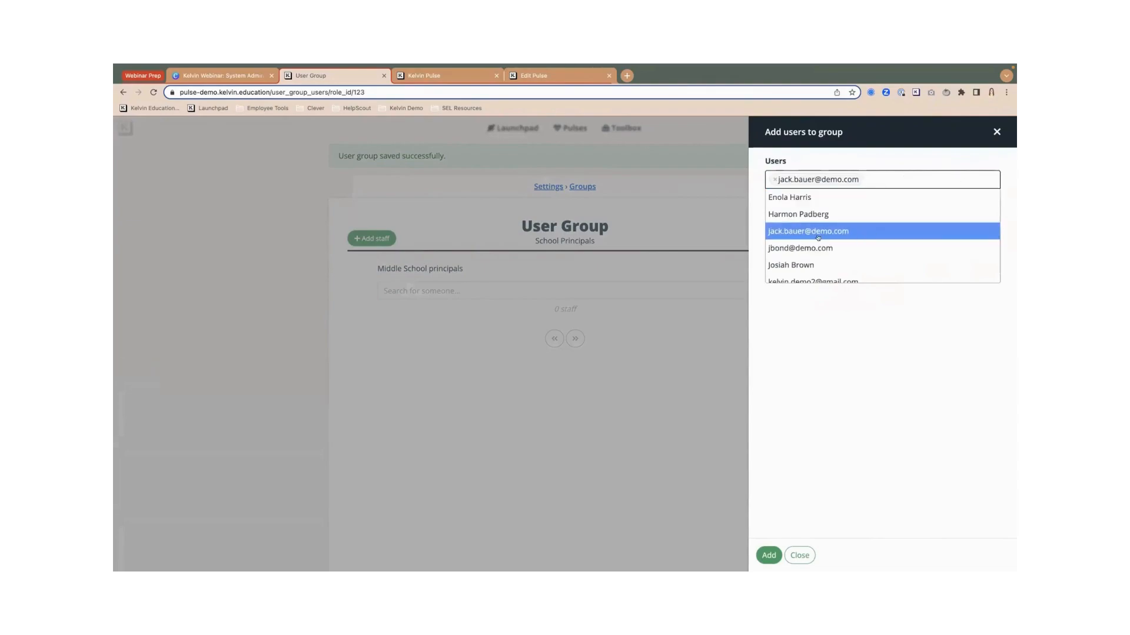
click(784, 248)
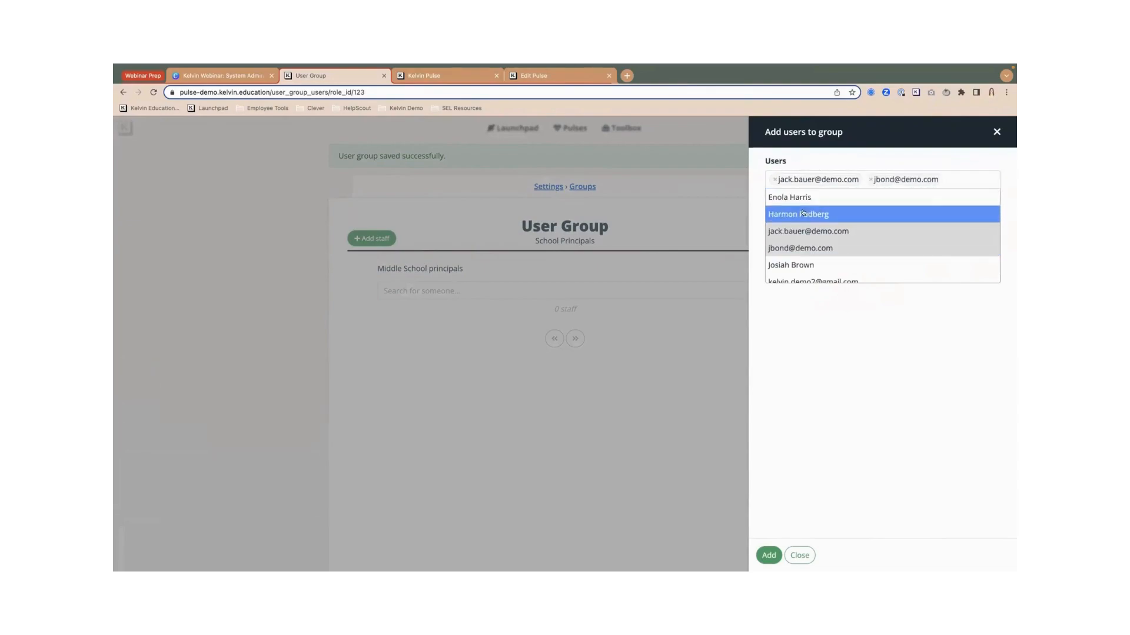
scroll(795, 265, down, 1)
click(792, 264)
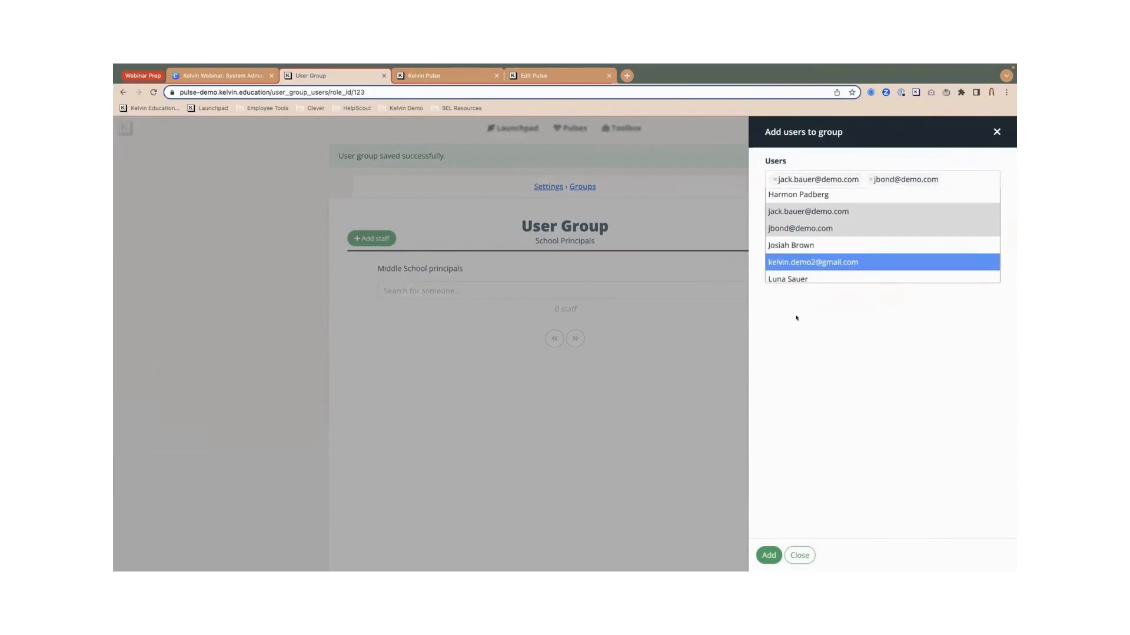
click(767, 555)
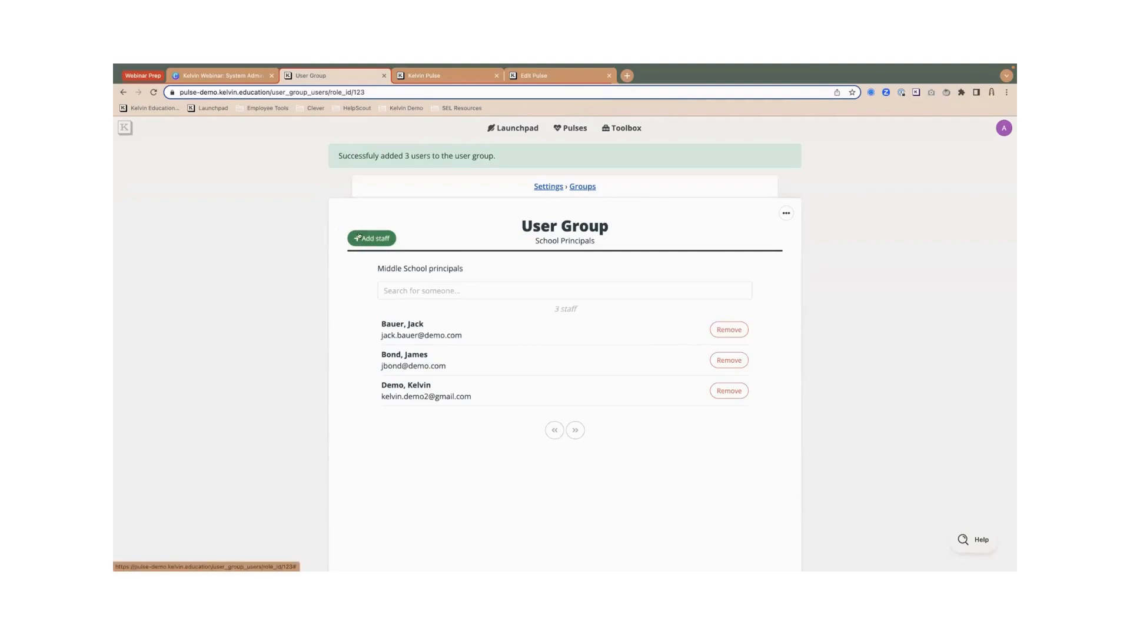
- Glance at the group's extra options, then switch to the Bi-Weekly Mental Health Check-in Edit Pulse tab
click(785, 215)
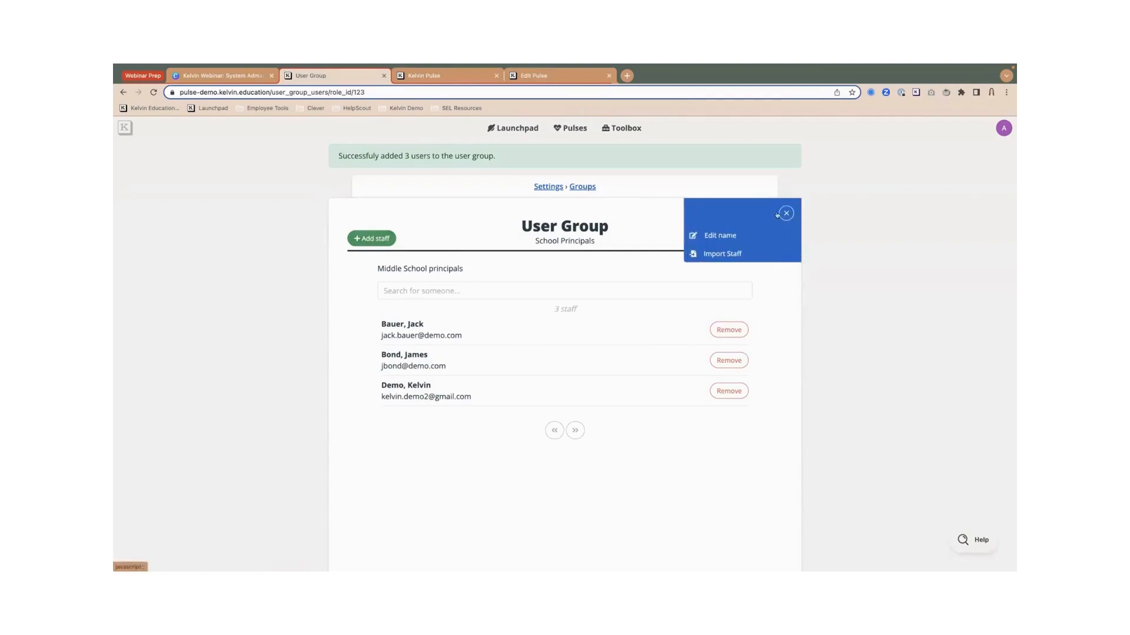
click(650, 230)
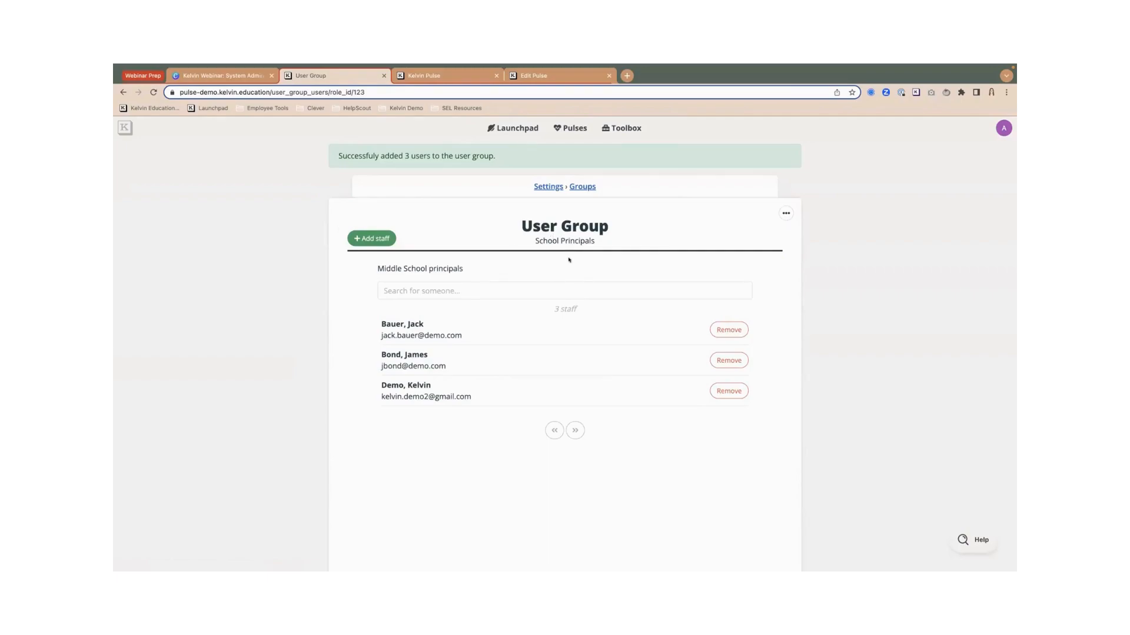
click(519, 77)
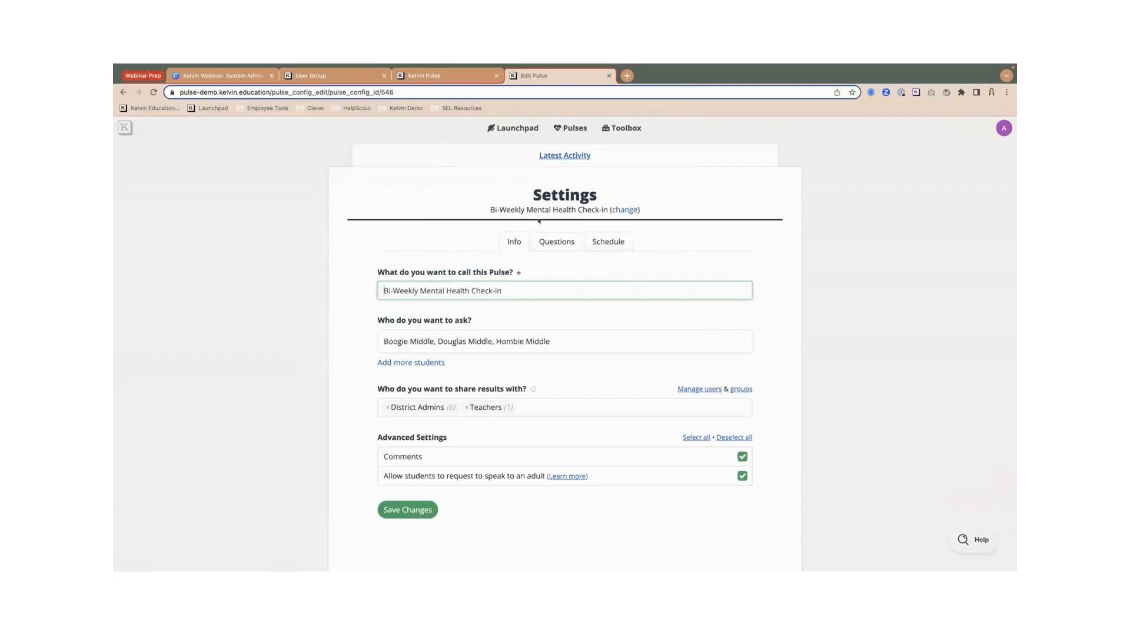
- Try editing the share-results groups with 'school prin', then reload the pulse settings page
scroll(483, 301, down, 2)
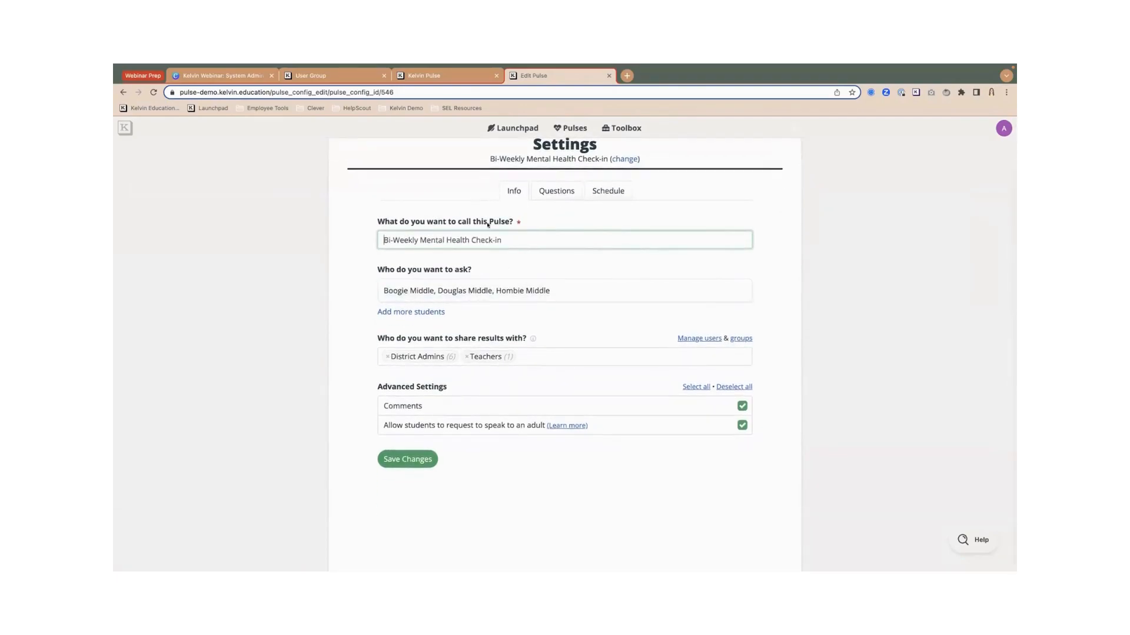
drag(378, 337, 533, 339)
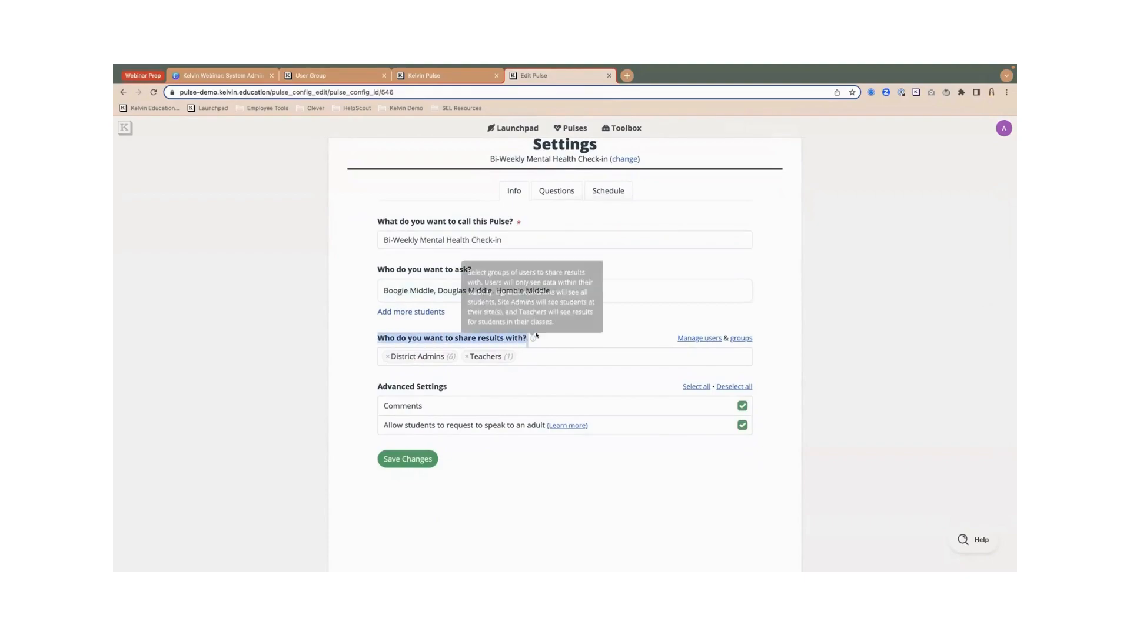
click(356, 368)
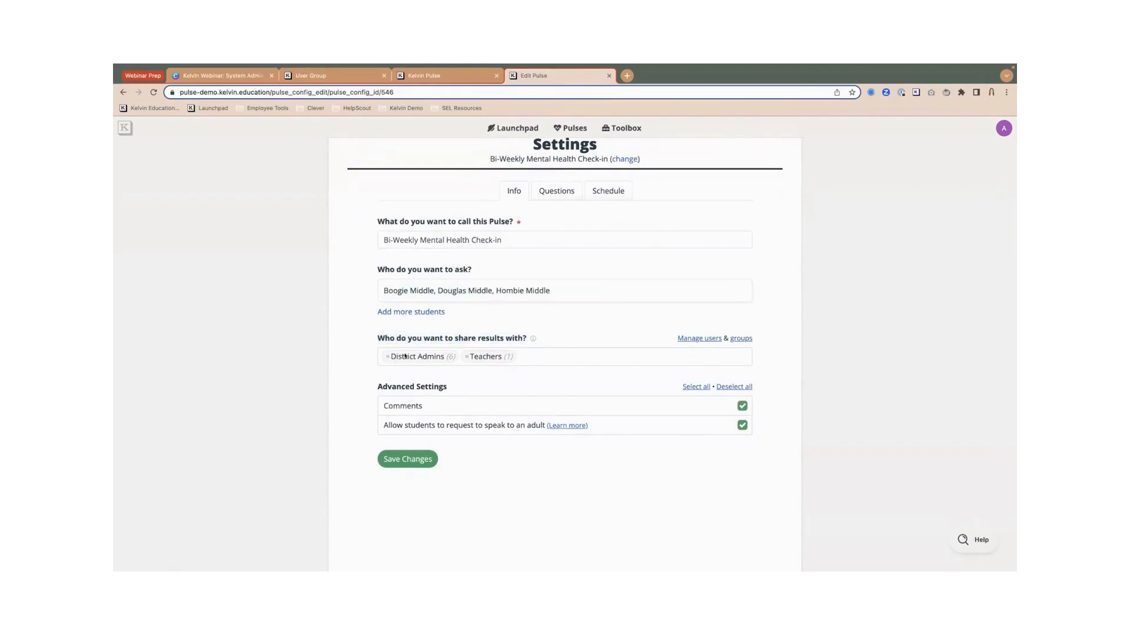
click(469, 356)
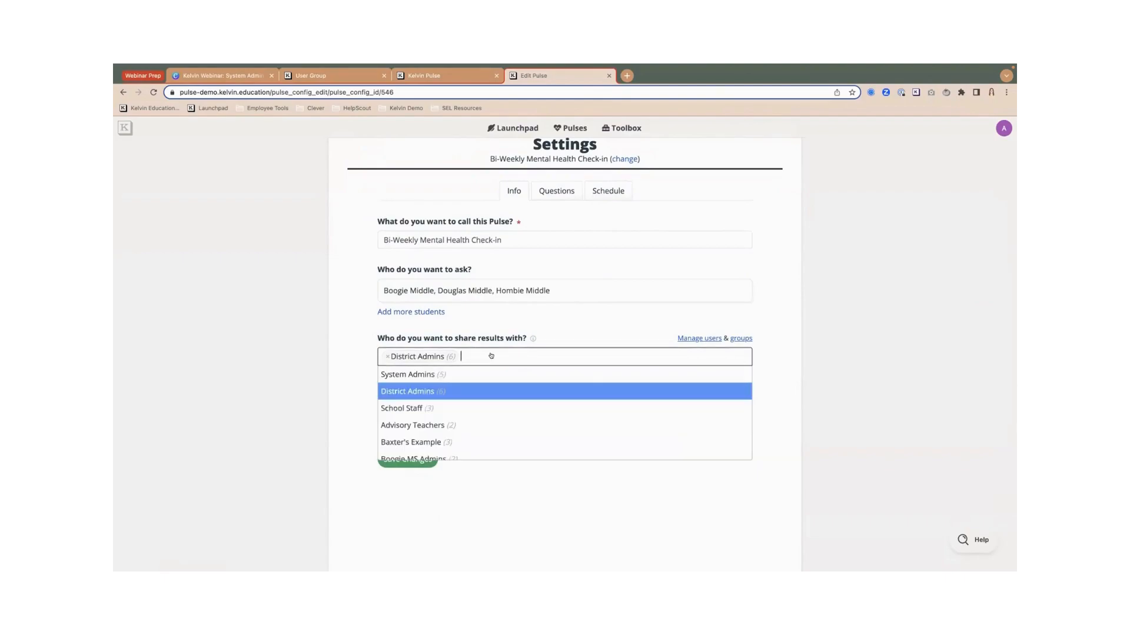
text(sc)
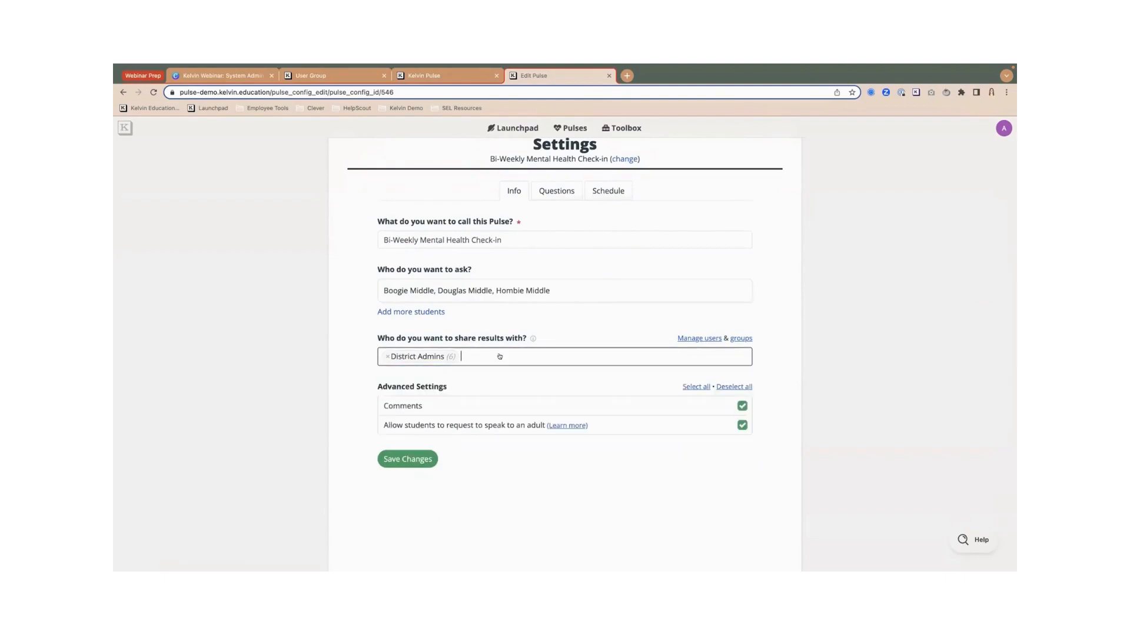
text(hool prin)
click(353, 327)
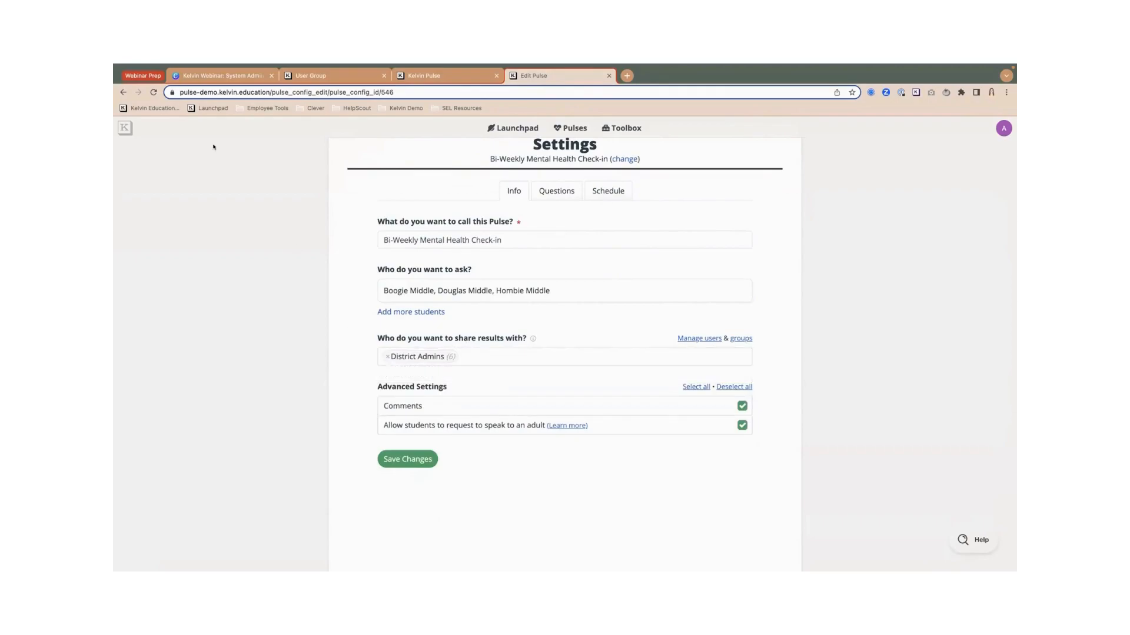
click(152, 92)
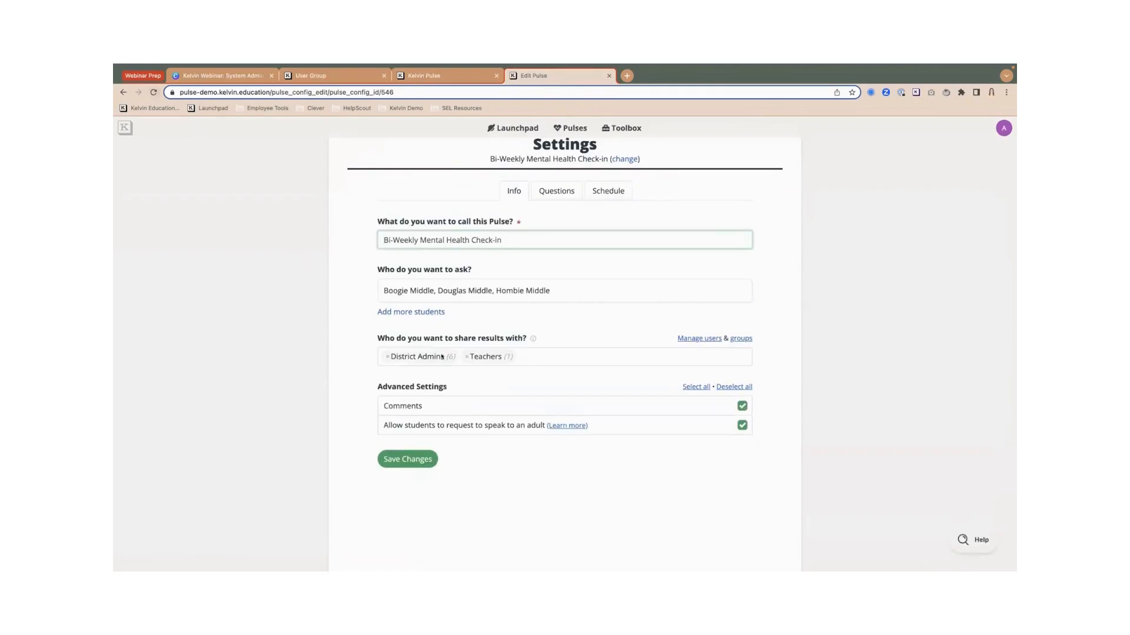
- Add School Principals to the groups that see results and save the pulse settings
click(469, 357)
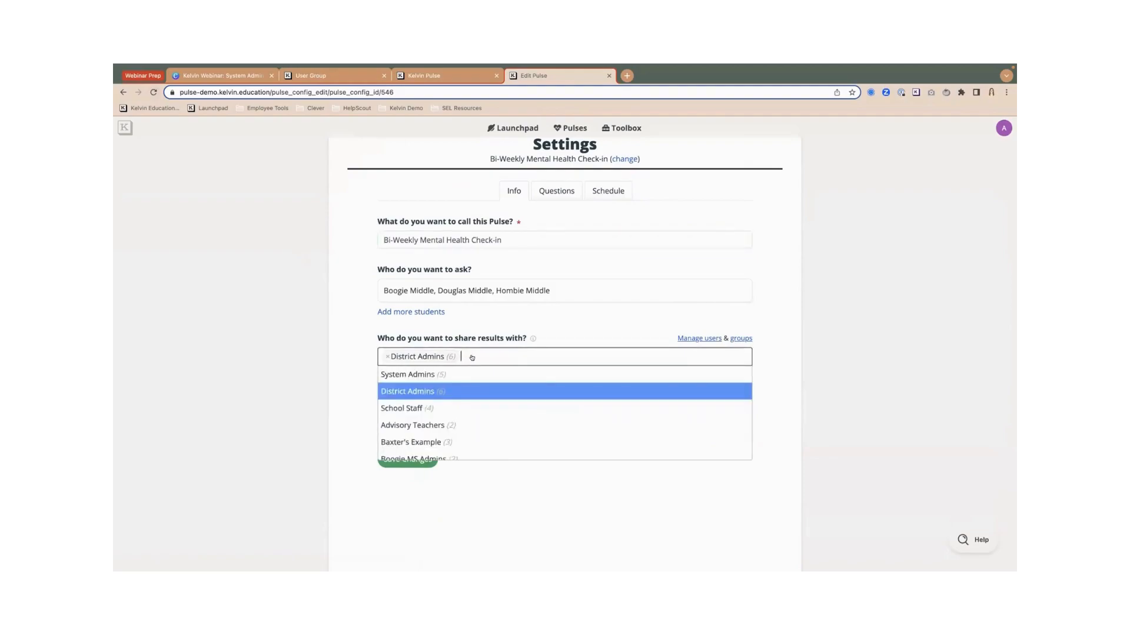
text(school)
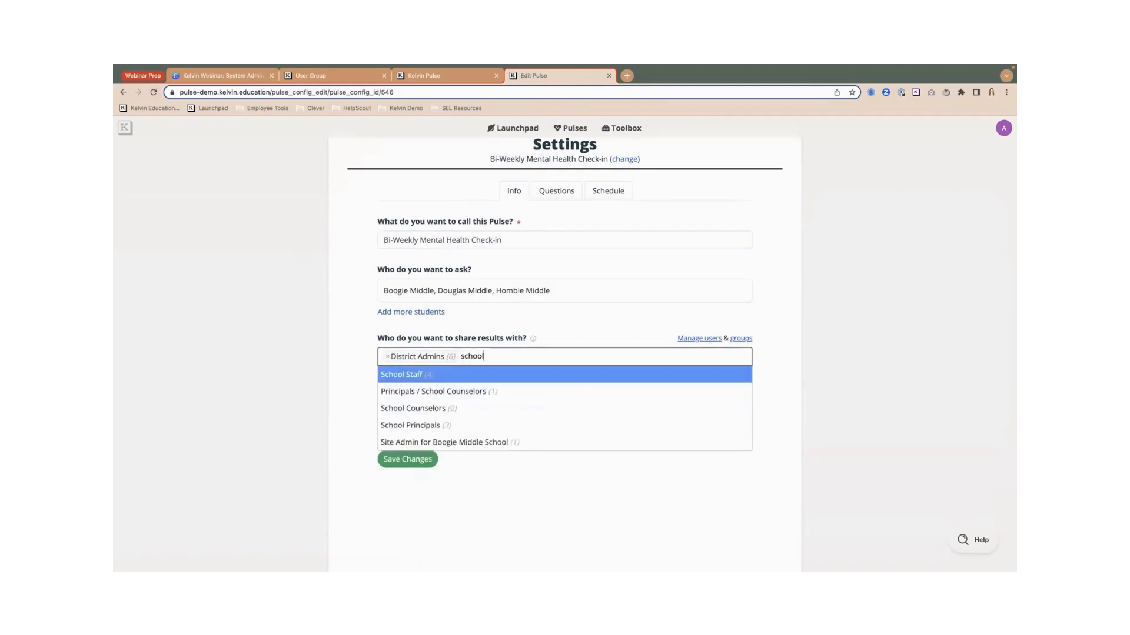
click(444, 426)
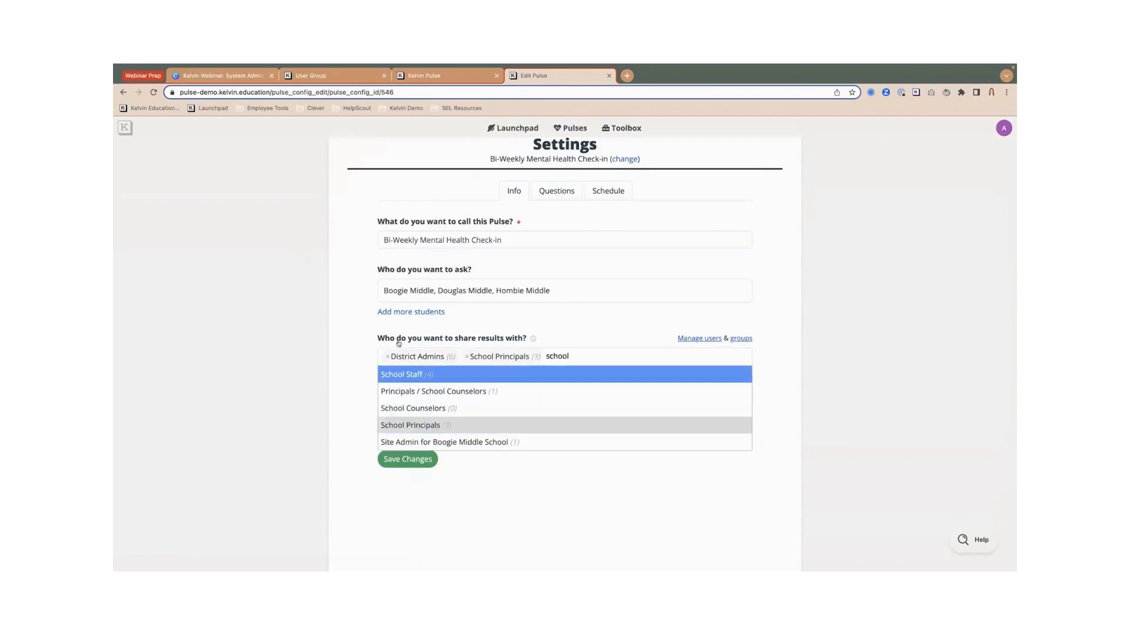
click(359, 356)
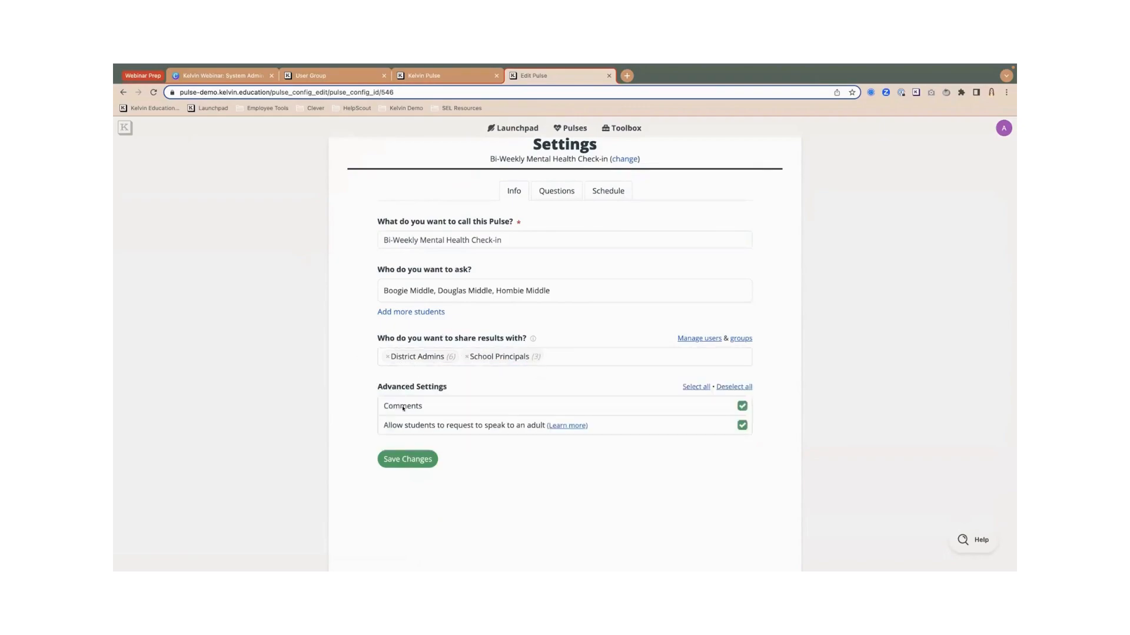
click(407, 459)
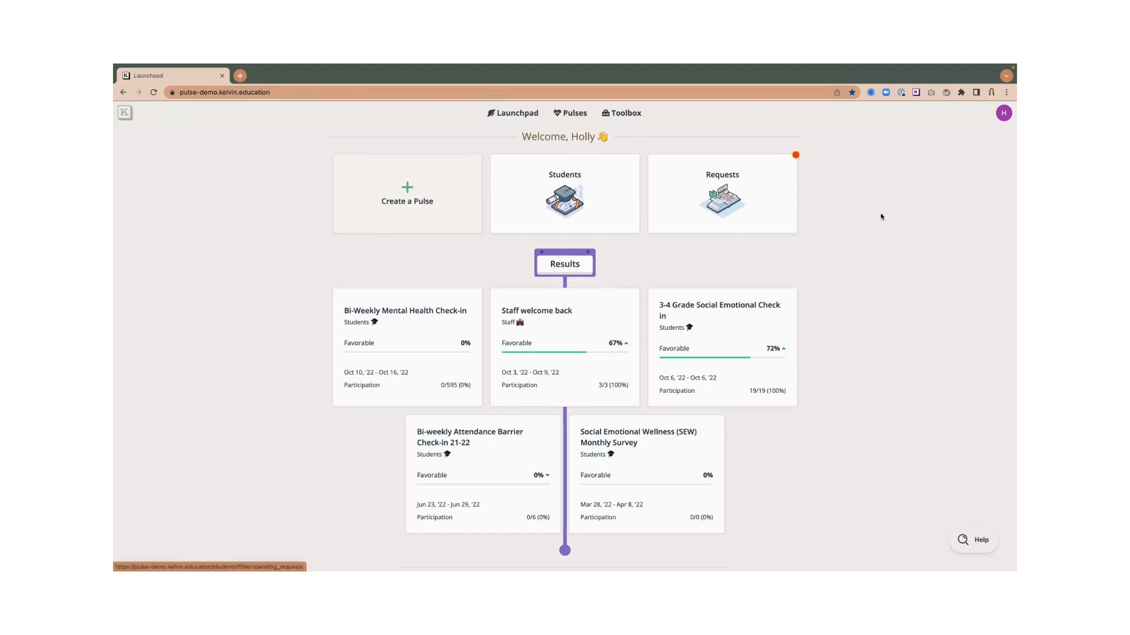
- Go through Settings to Groups and start a new student group, ready for its title
click(1005, 115)
click(973, 135)
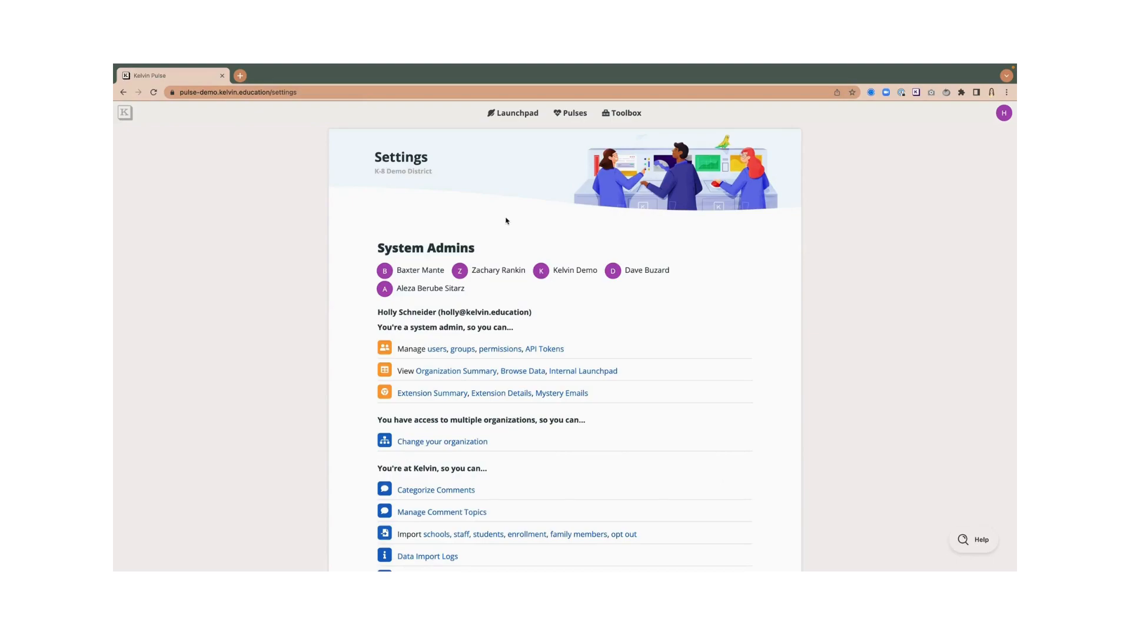
click(462, 350)
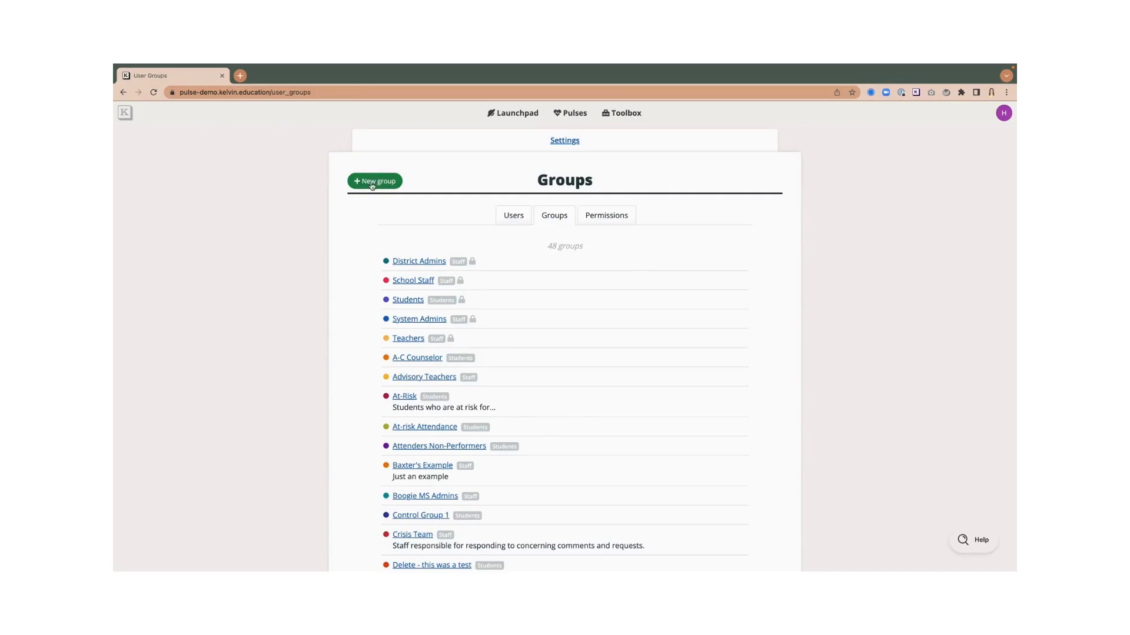
click(372, 184)
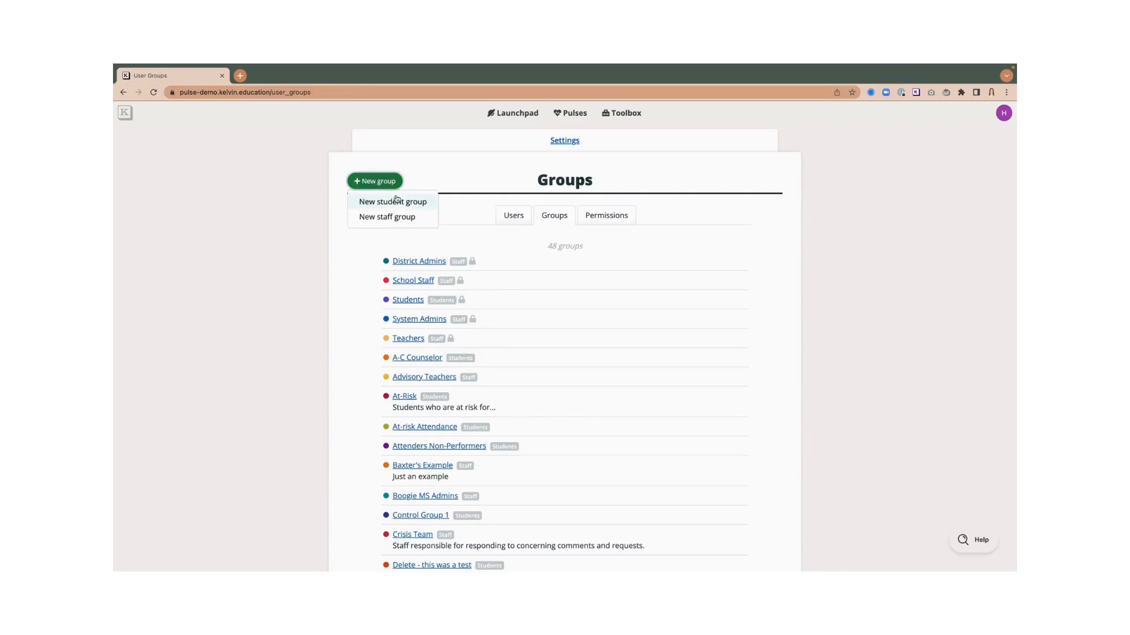
click(394, 201)
click(430, 241)
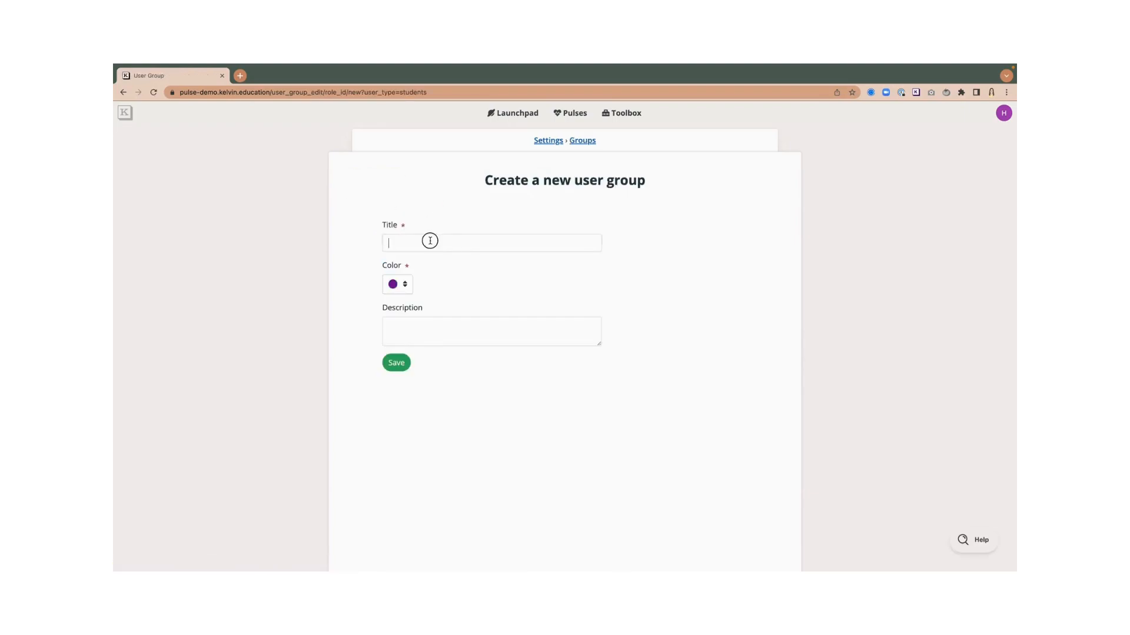
- Save a new student group titled 'Extension Test' and bring up its Add users dialog
text(Extension Test)
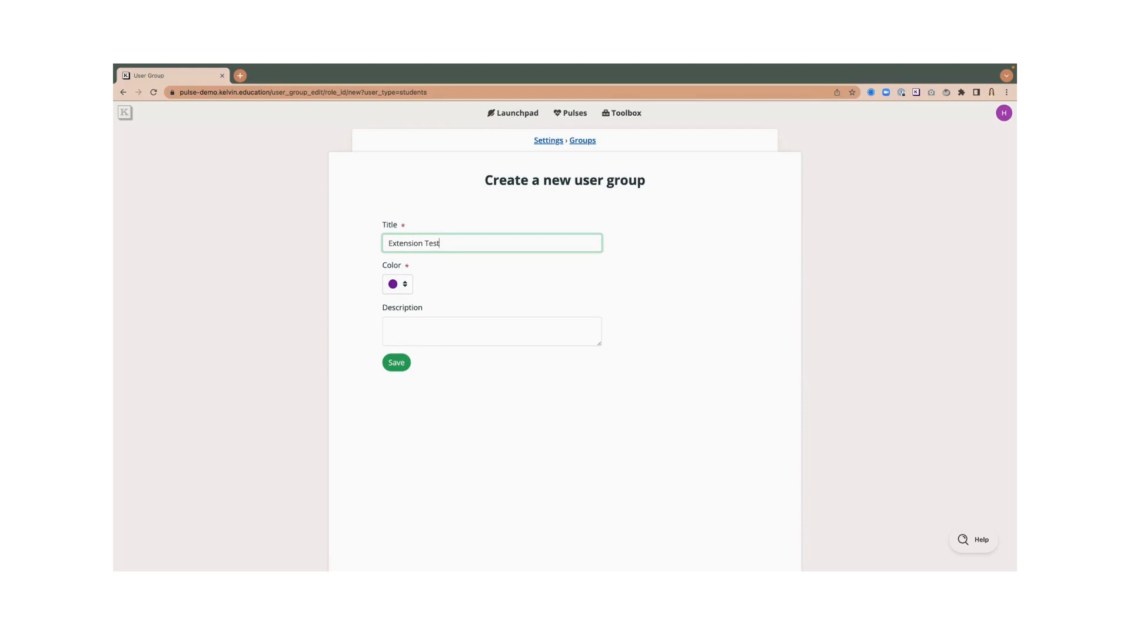
click(396, 363)
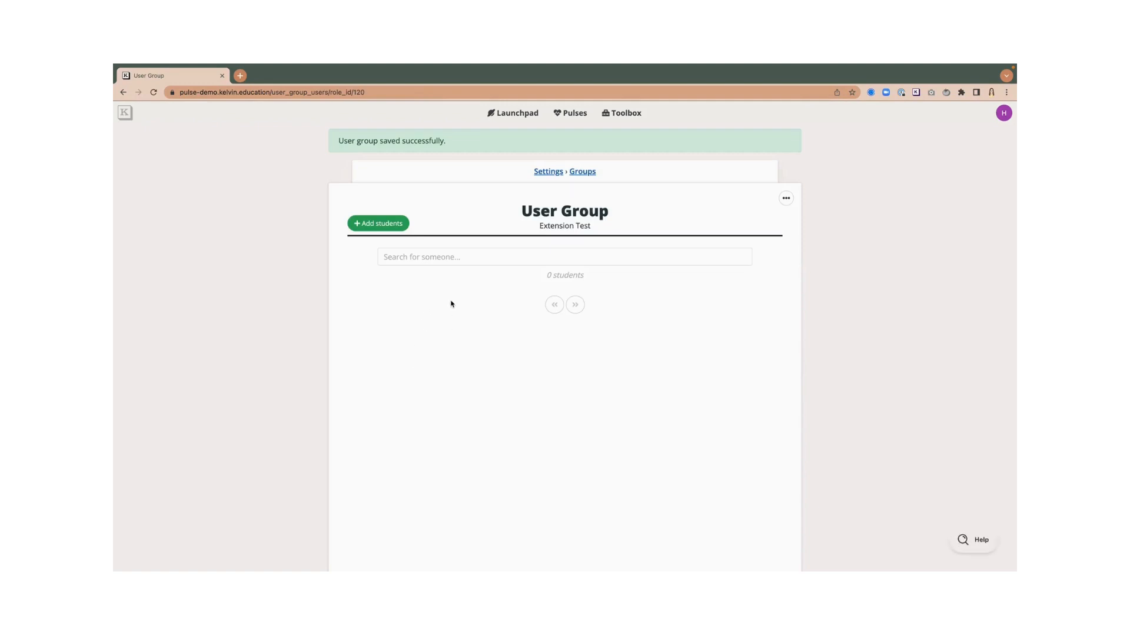
click(373, 224)
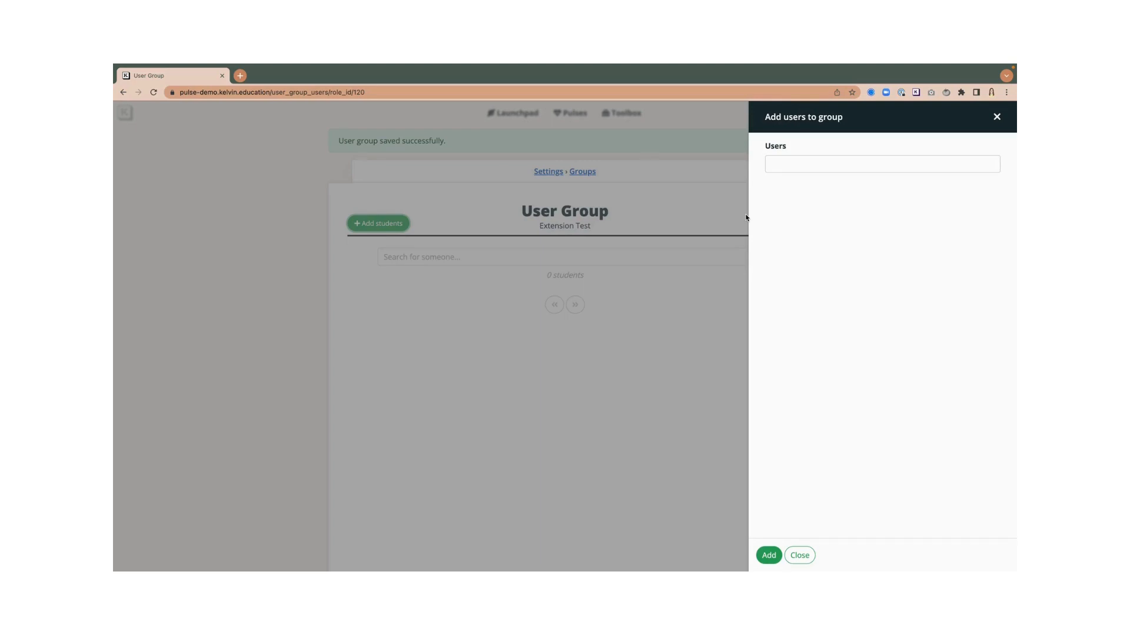
- Add one student from the Users list to the Extension Test group, then return to the Launchpad
click(804, 166)
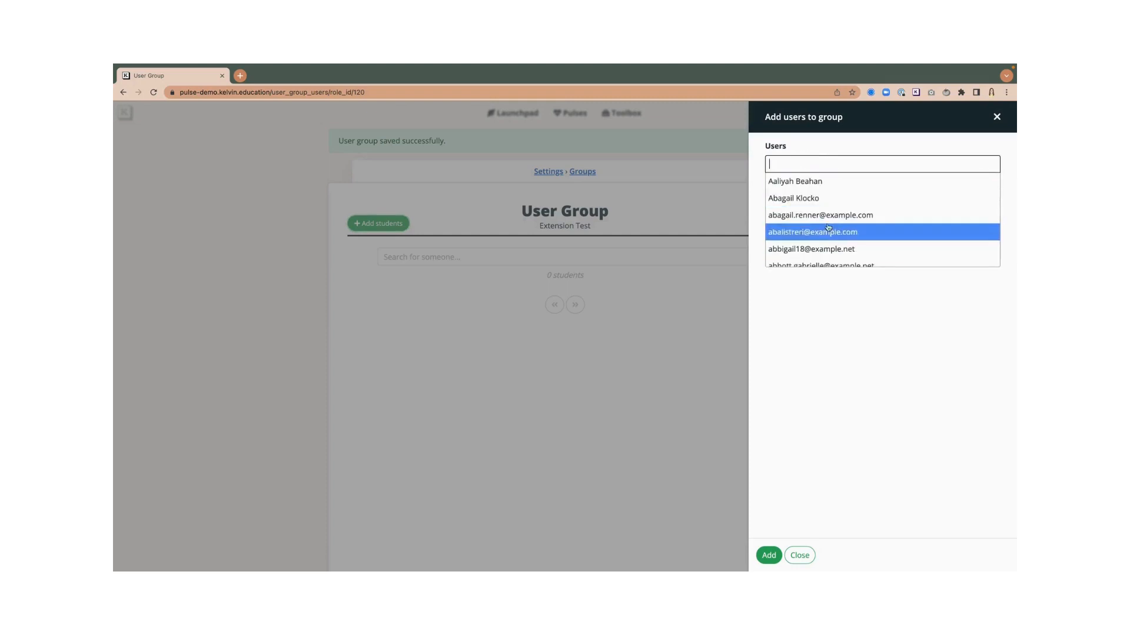
scroll(823, 227, down, 1)
scroll(799, 213, down, 5)
click(801, 245)
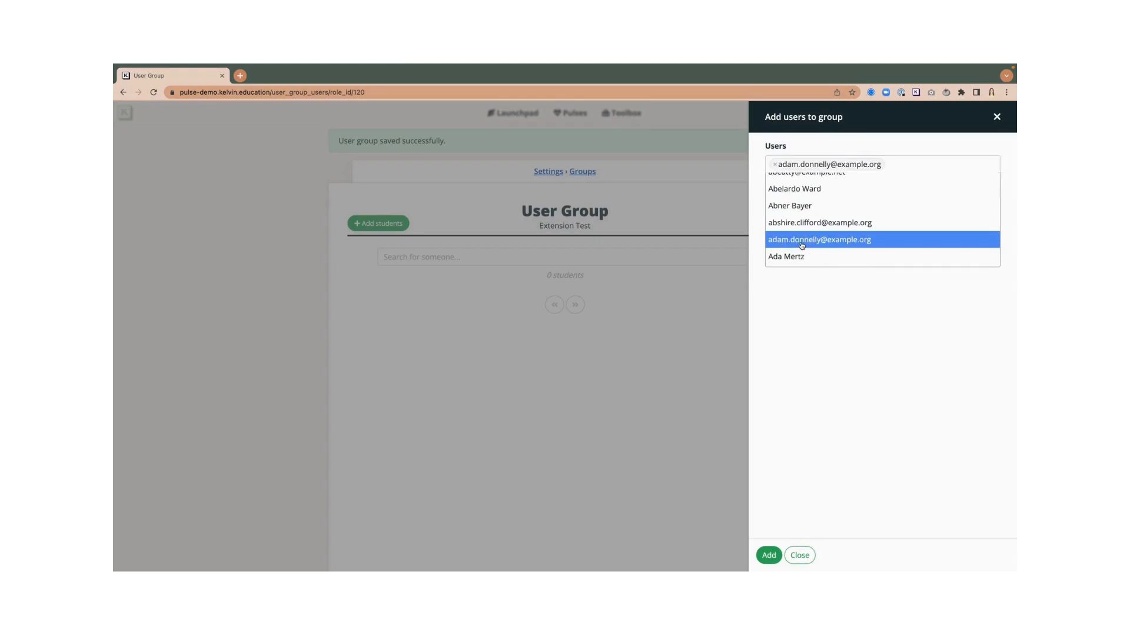
click(768, 555)
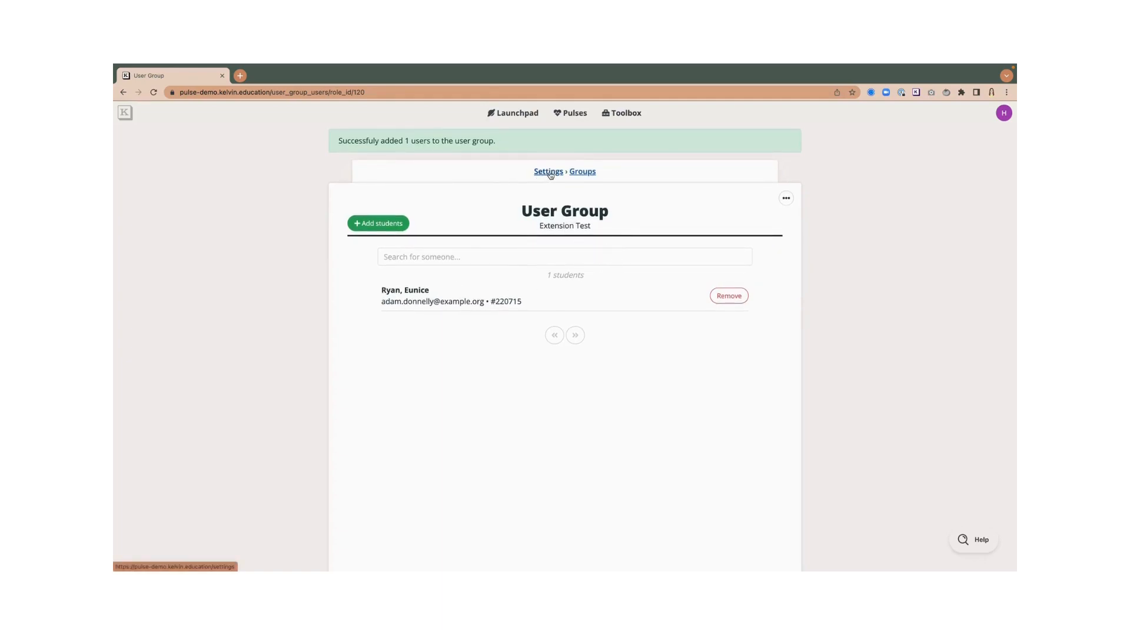
click(527, 119)
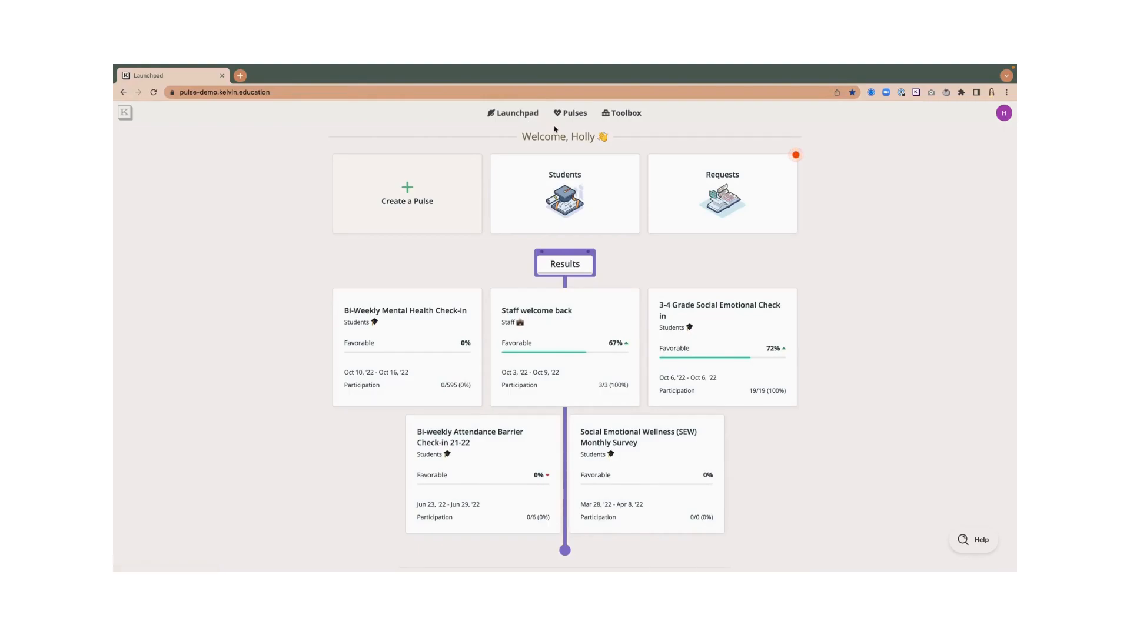
- Start a new student pulse named 'Extension Test'
click(572, 116)
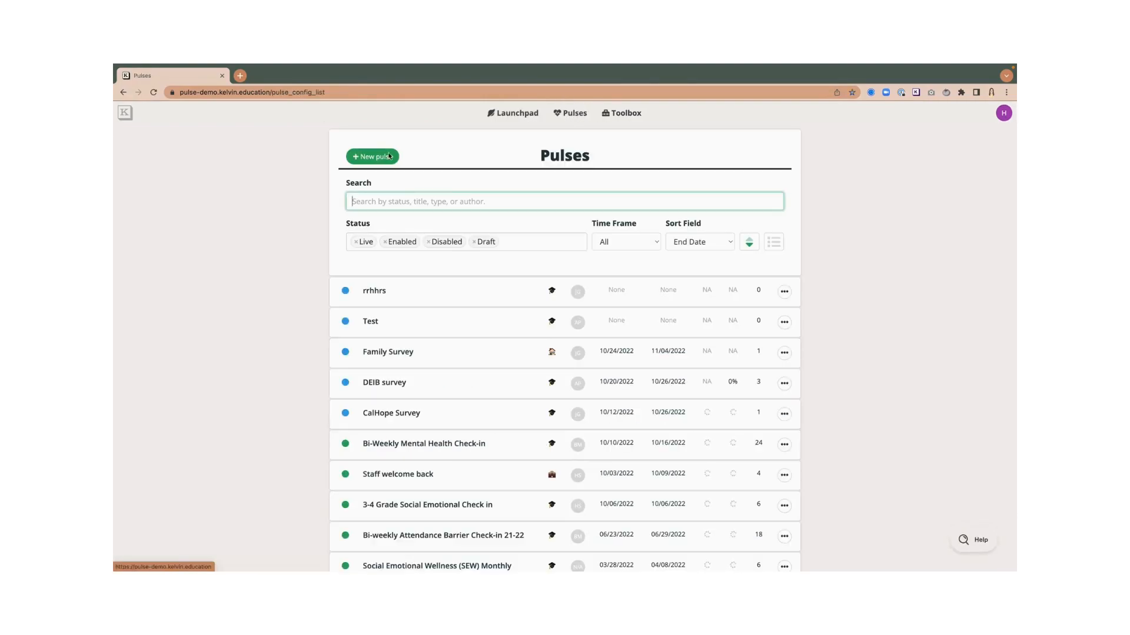
click(371, 156)
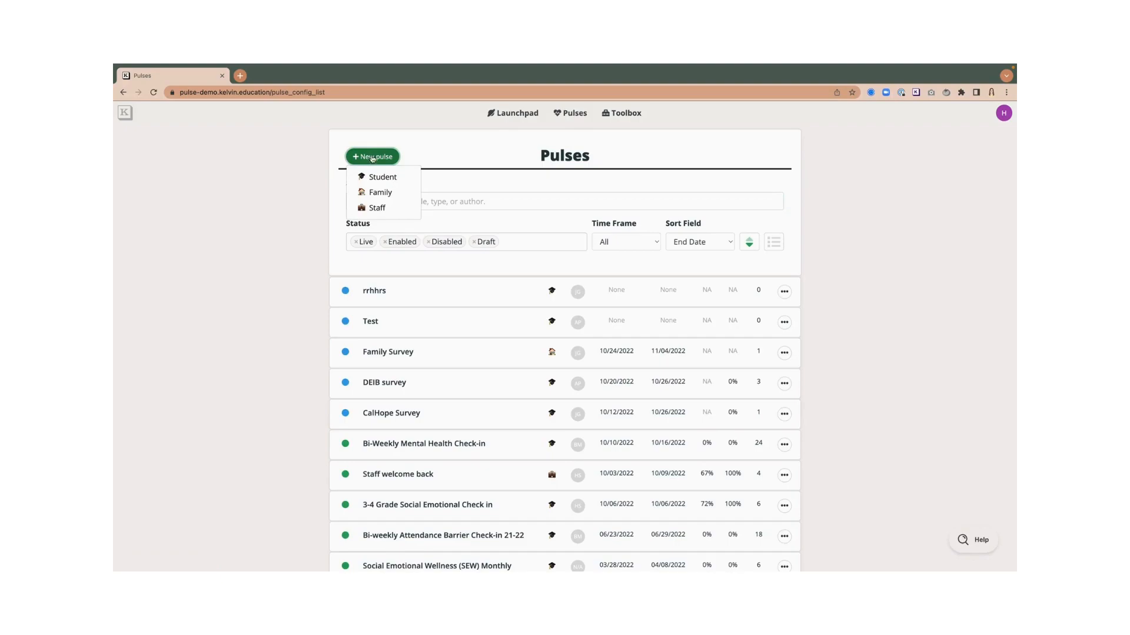
click(369, 176)
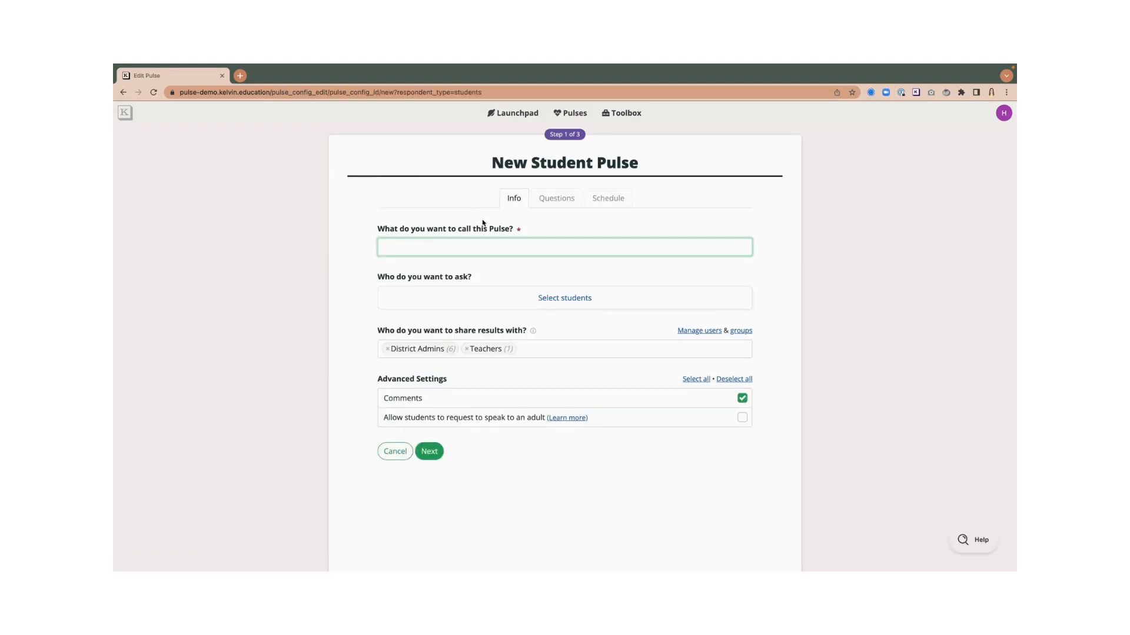
text(Extension Test)
- Set the Extension Test student group as the pulse's respondents
click(550, 299)
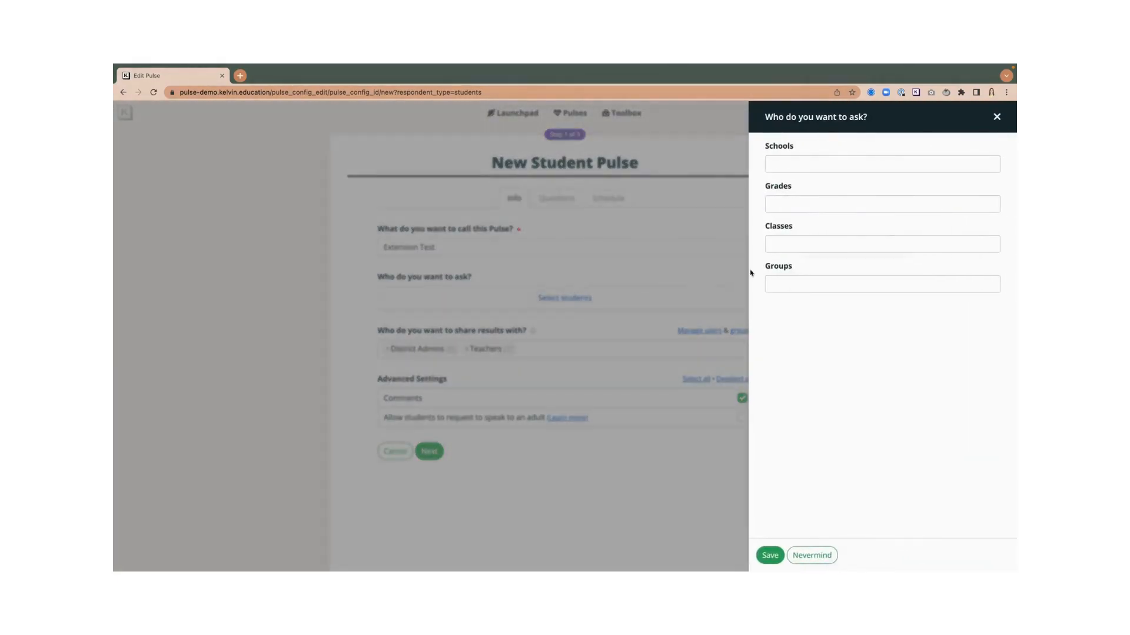
click(795, 283)
scroll(807, 326, down, 5)
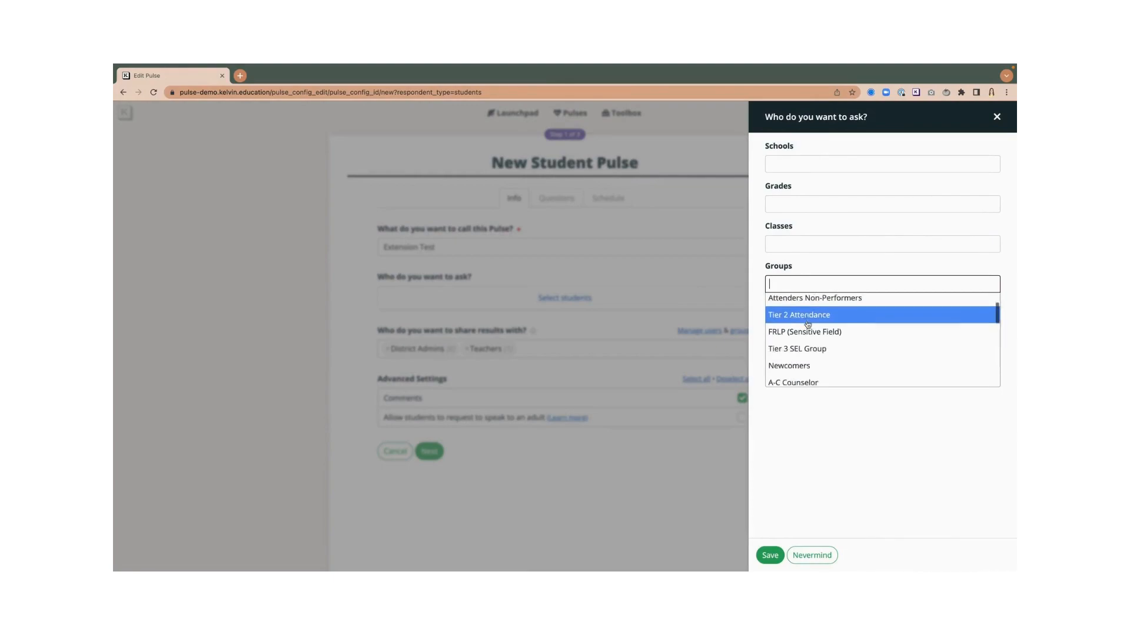
scroll(807, 326, up, 3)
scroll(807, 326, down, 5)
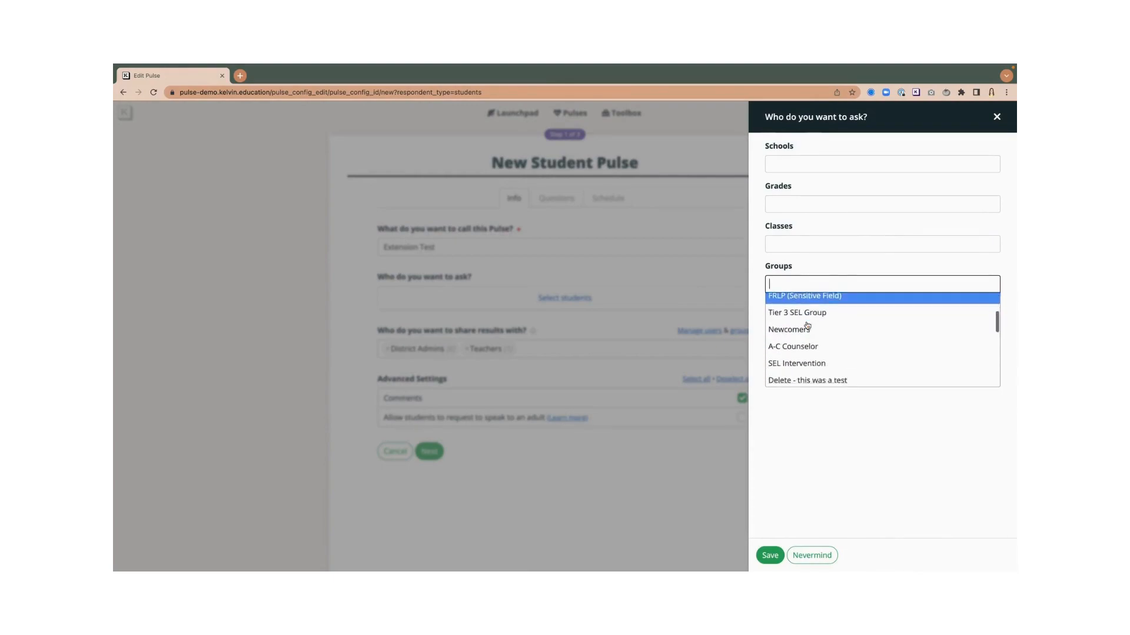
scroll(807, 325, down, 3)
click(795, 332)
click(800, 418)
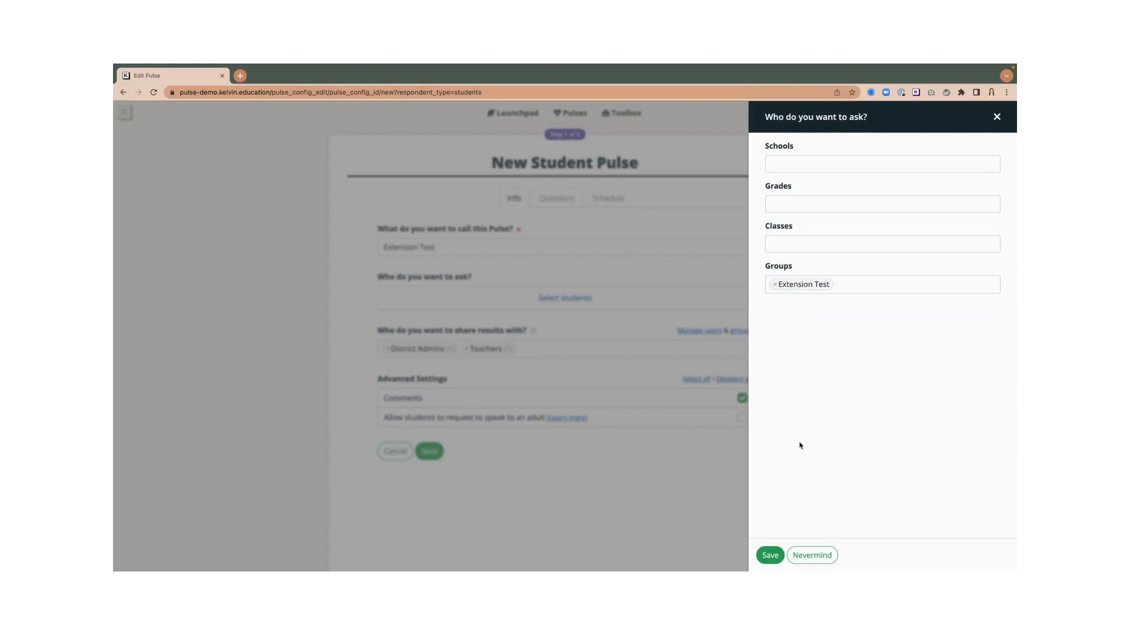
click(766, 552)
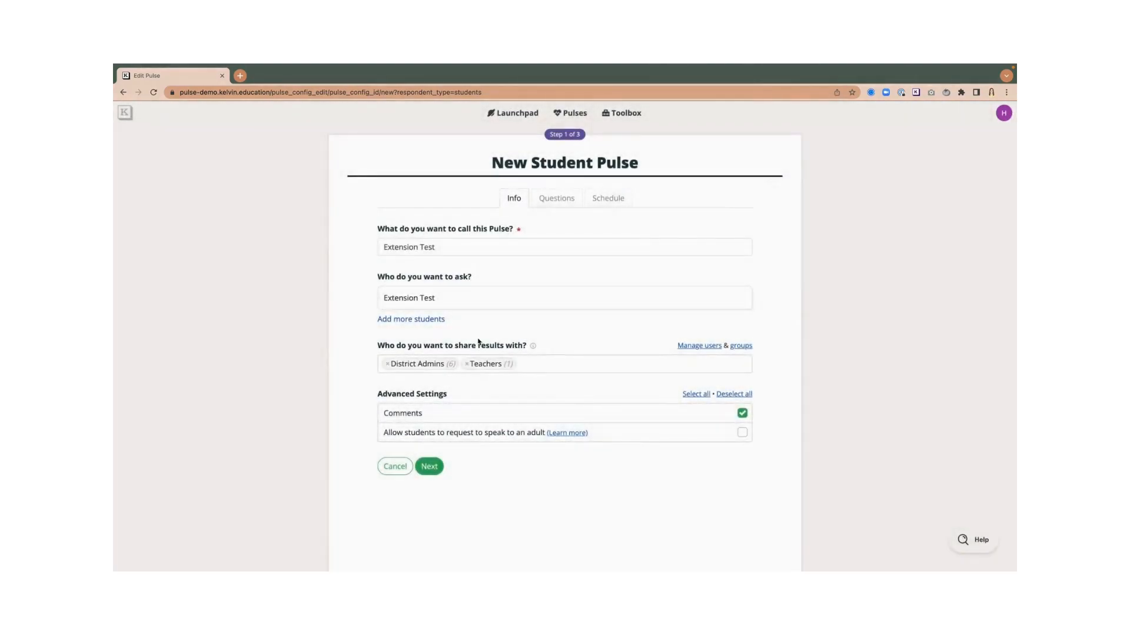
- Remove result sharing with Teachers and District Admins, turn off comments, and continue
click(467, 364)
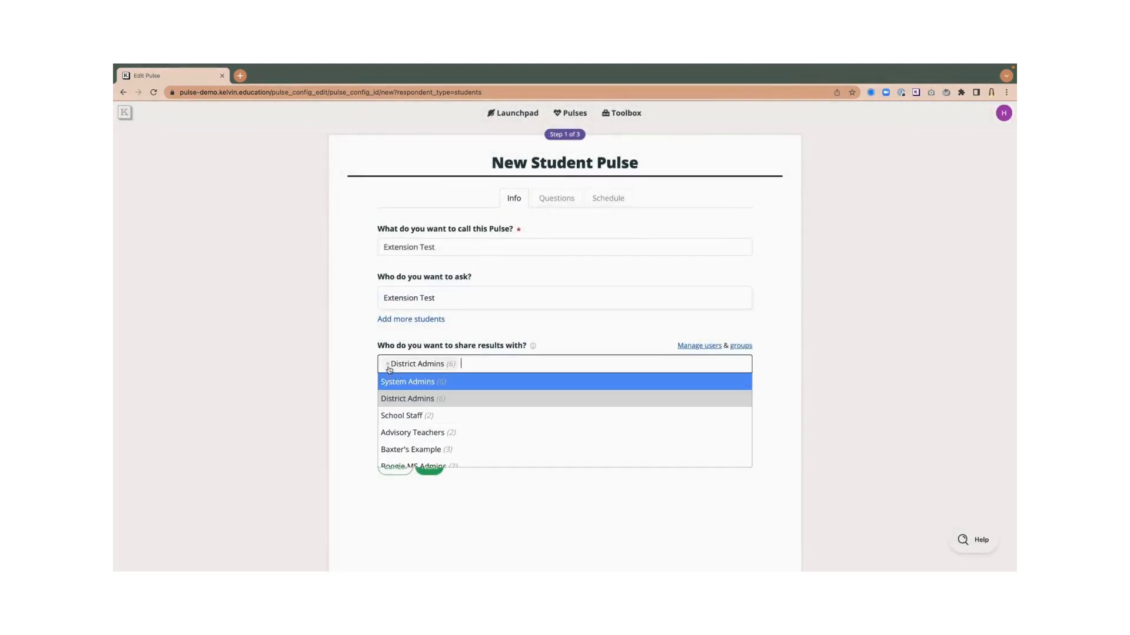
click(386, 365)
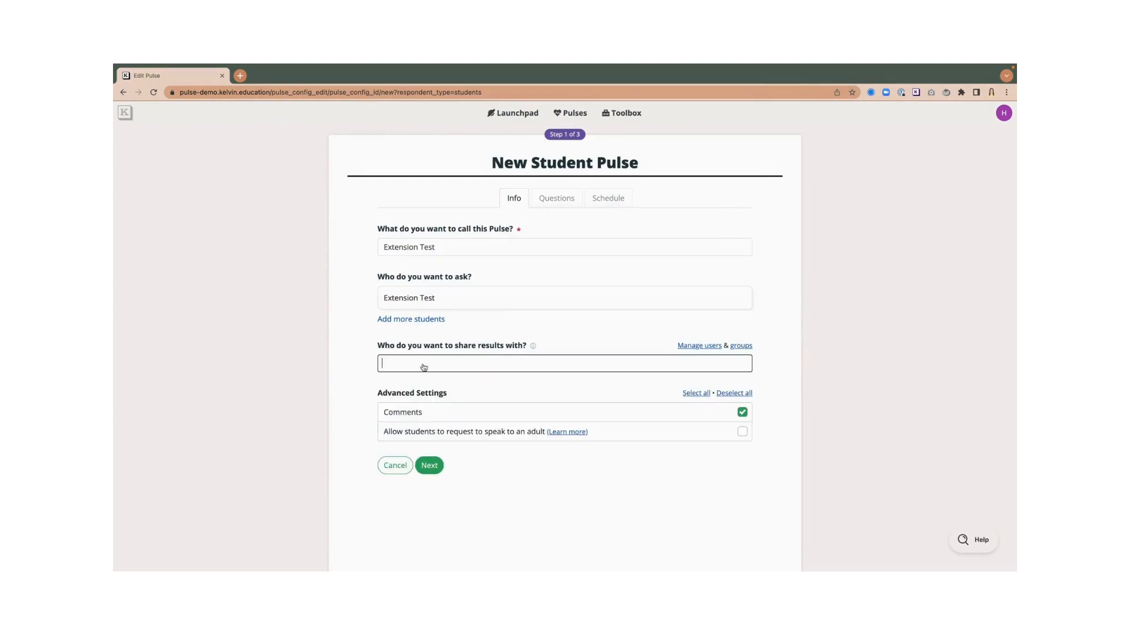
click(742, 412)
click(427, 466)
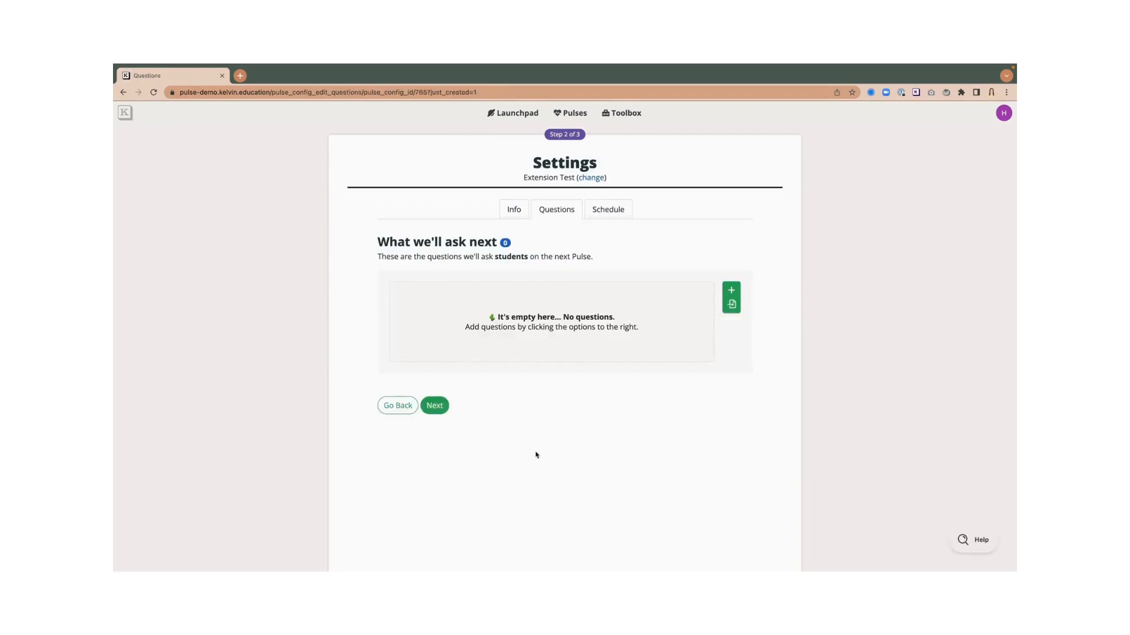
- Add the favorite food and favorite ice cream questions from the Fun dimension bank, then save
click(732, 304)
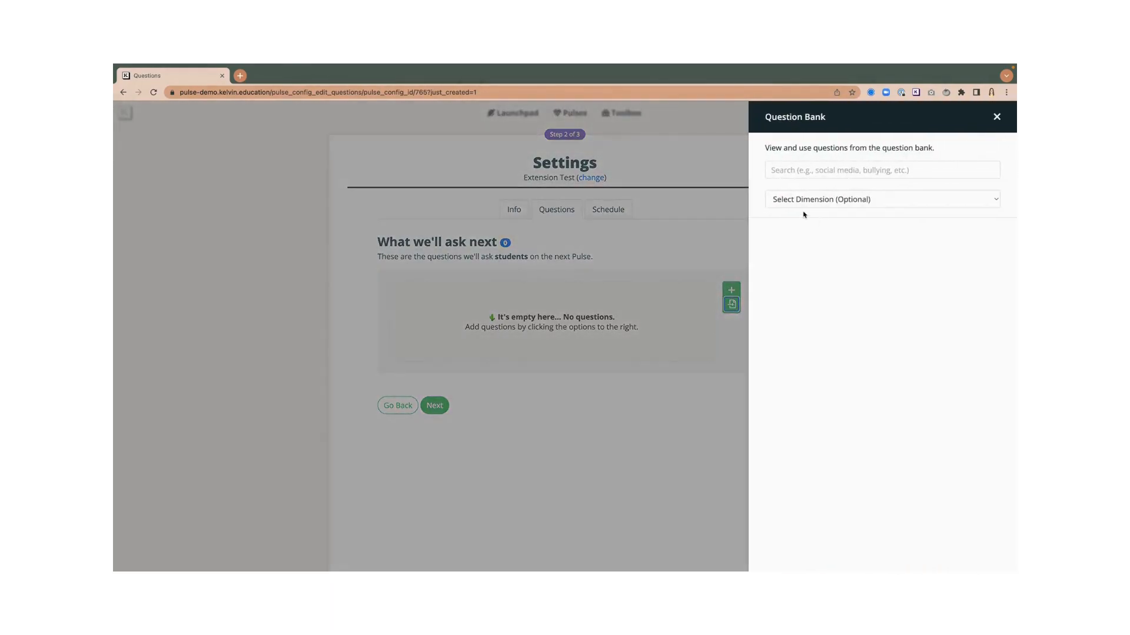
click(839, 199)
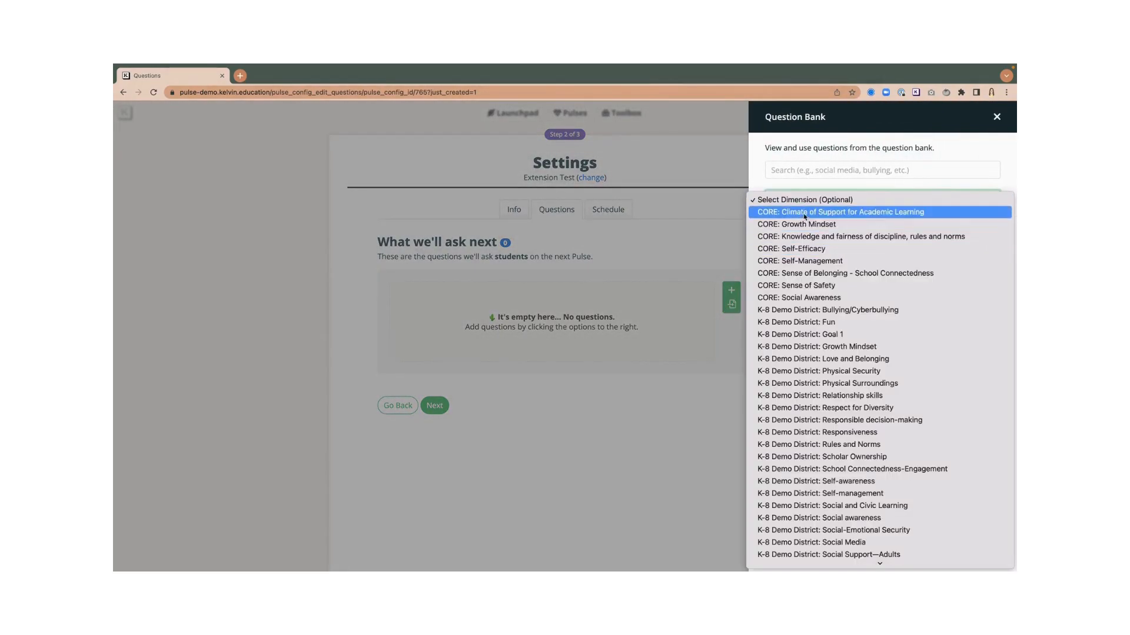
click(826, 321)
click(980, 281)
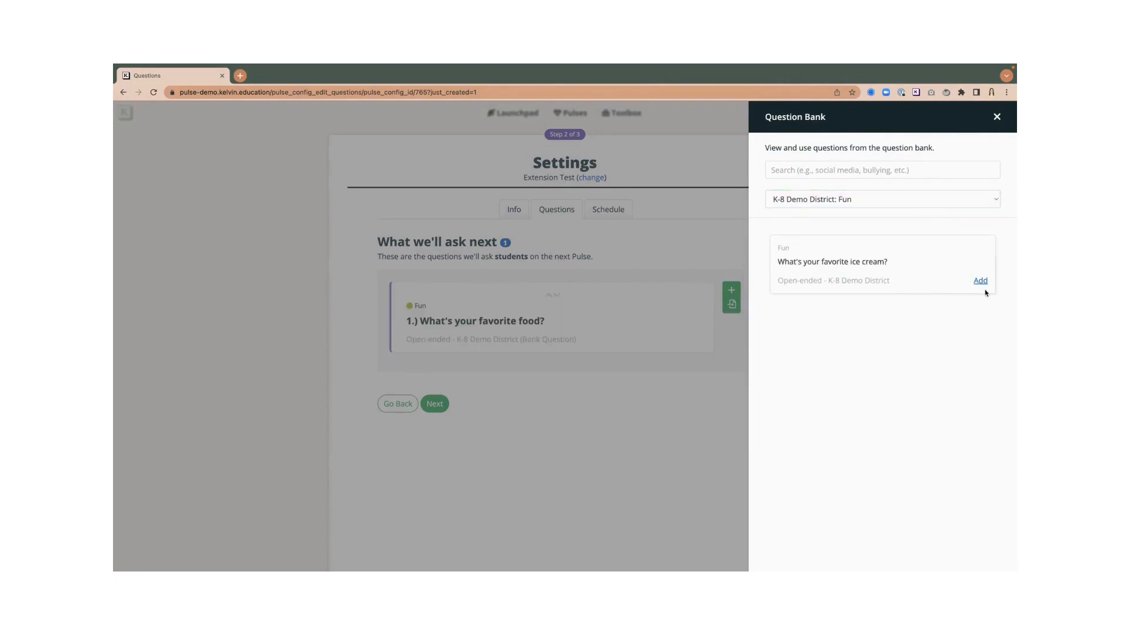
click(981, 282)
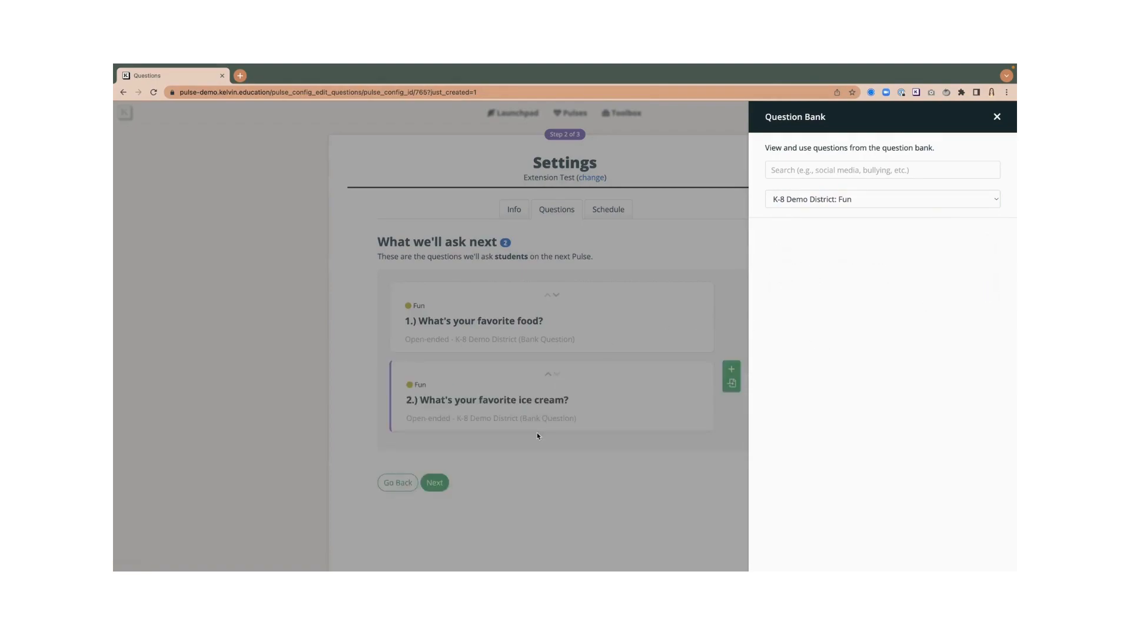
click(442, 488)
click(439, 484)
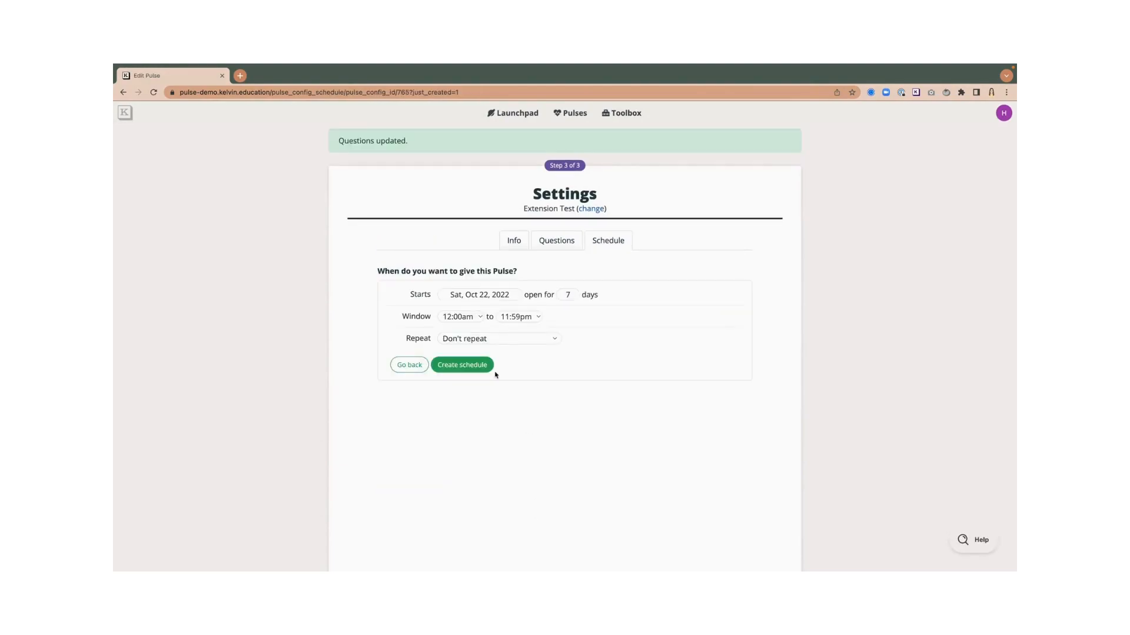
- Schedule the pulse to start Fri, Oct 21, 2022, open for 1 day, and finish setup
click(482, 296)
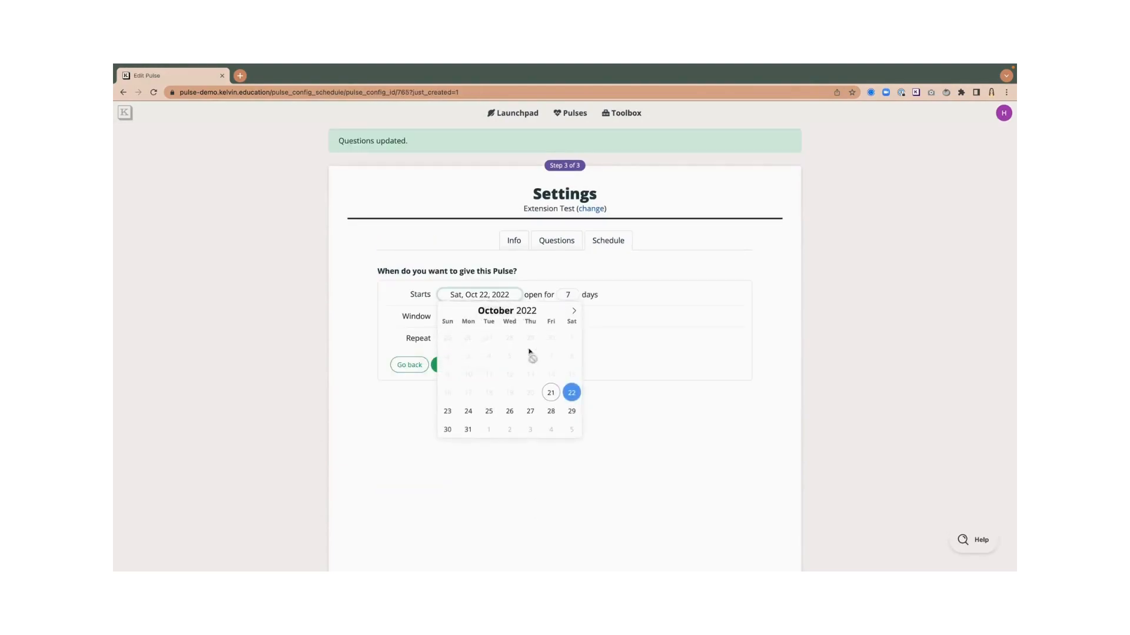
click(550, 392)
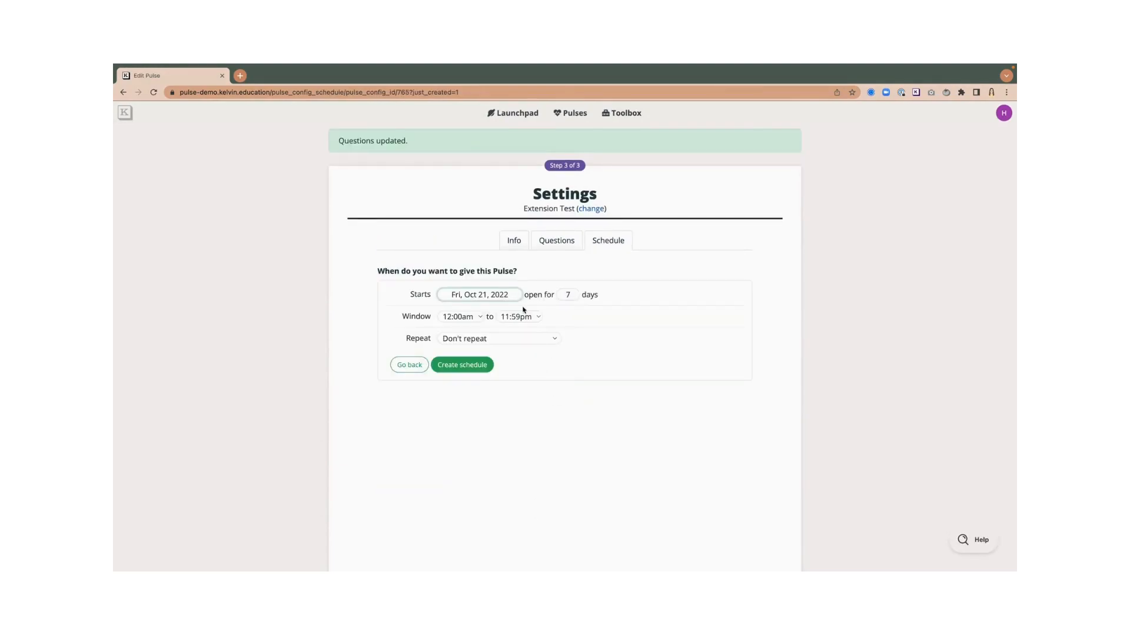
click(567, 294)
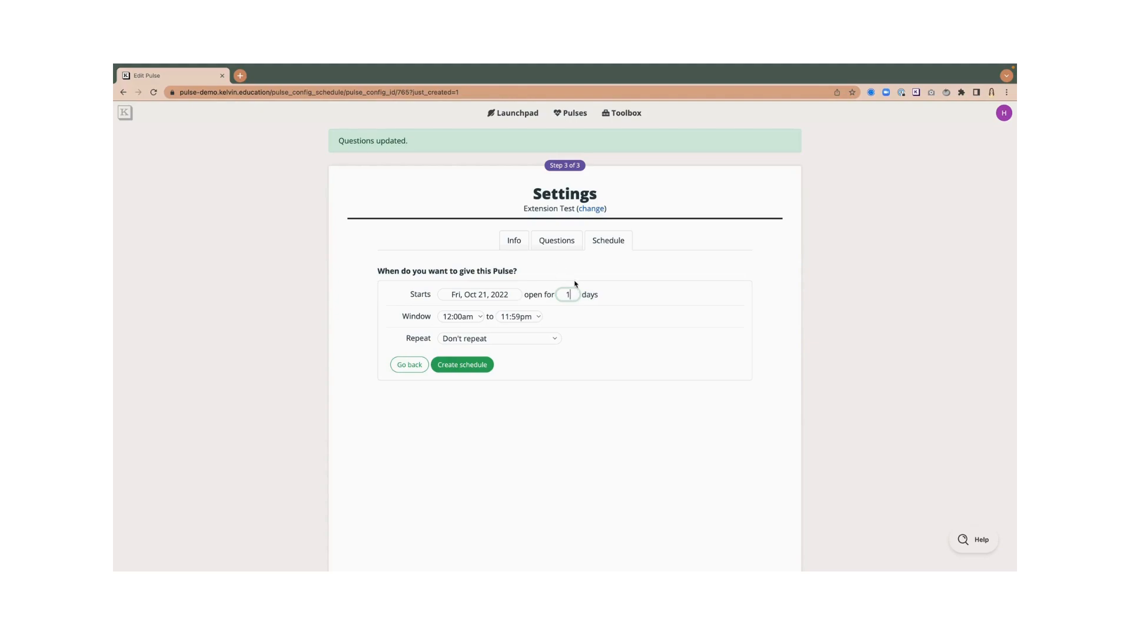
click(461, 368)
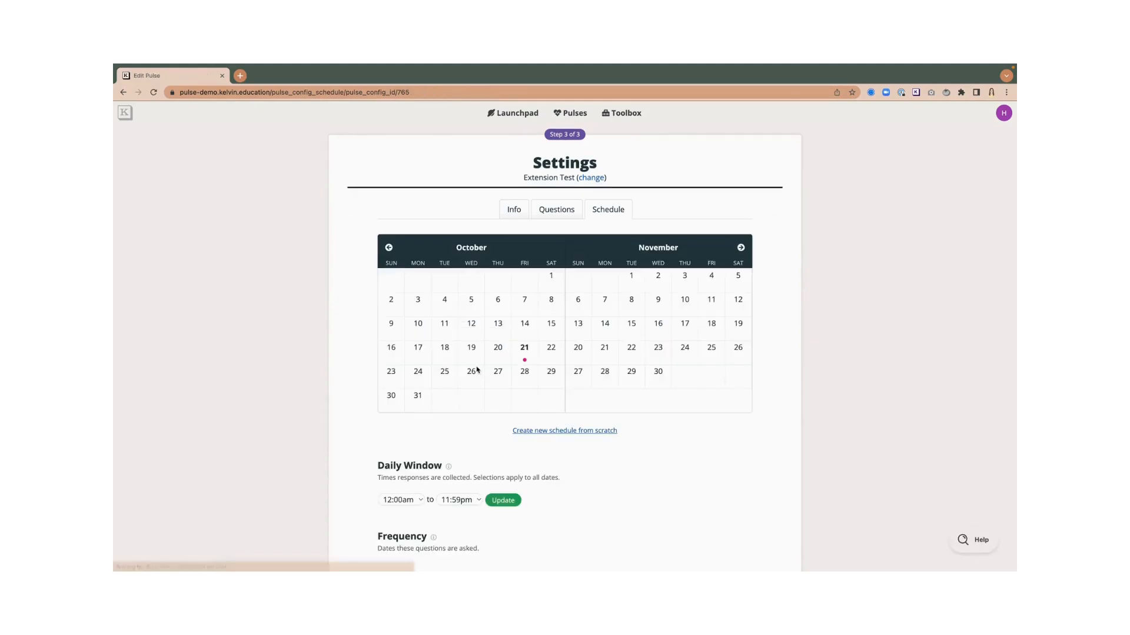
scroll(502, 344, down, 5)
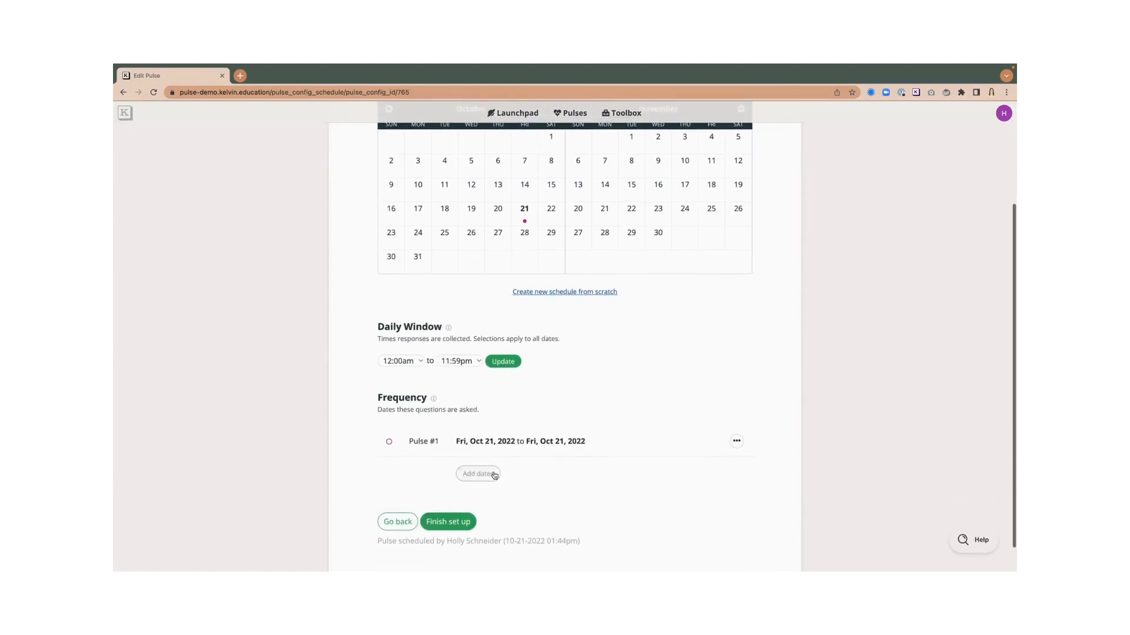
scroll(468, 529, down, 1)
click(469, 529)
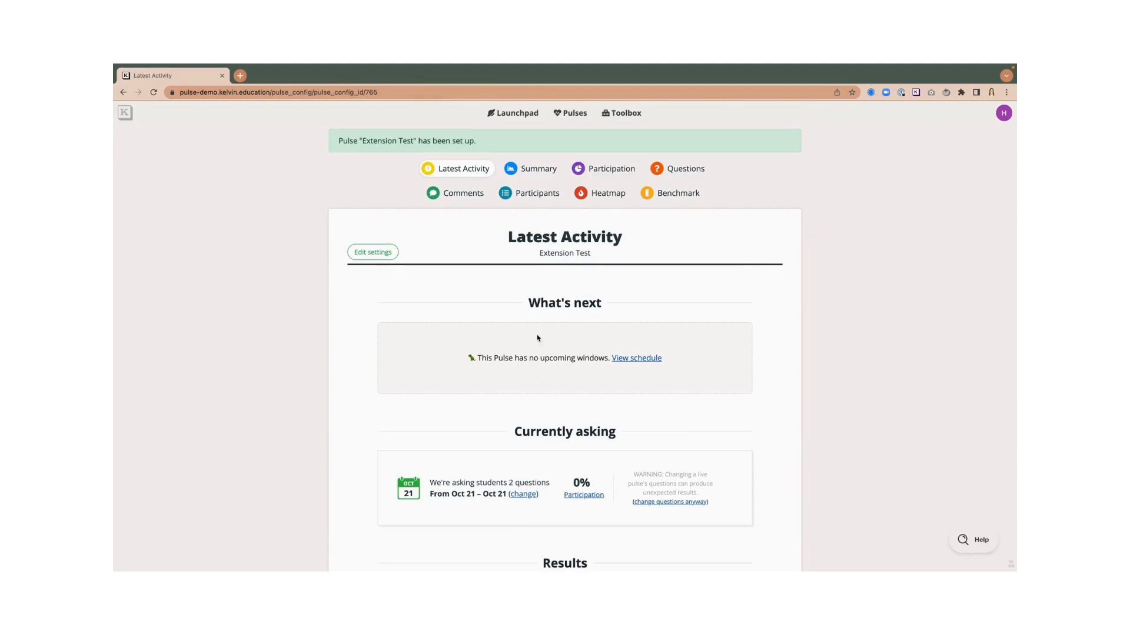
- Open the Extension Test participation report from the Launchpad
click(515, 113)
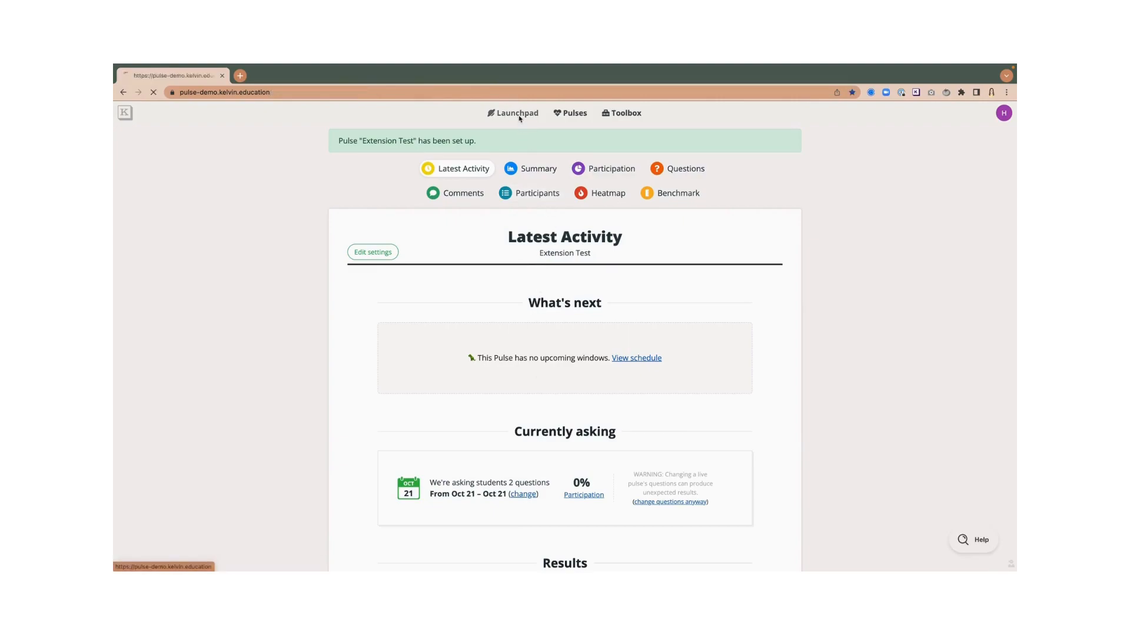
scroll(418, 329, down, 1)
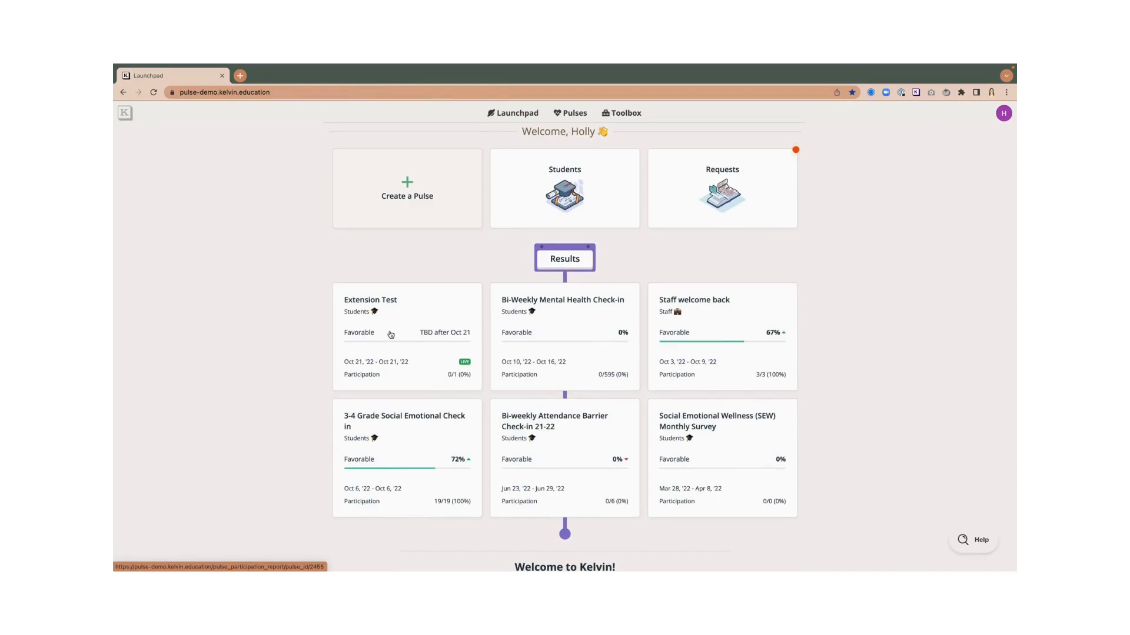
click(422, 329)
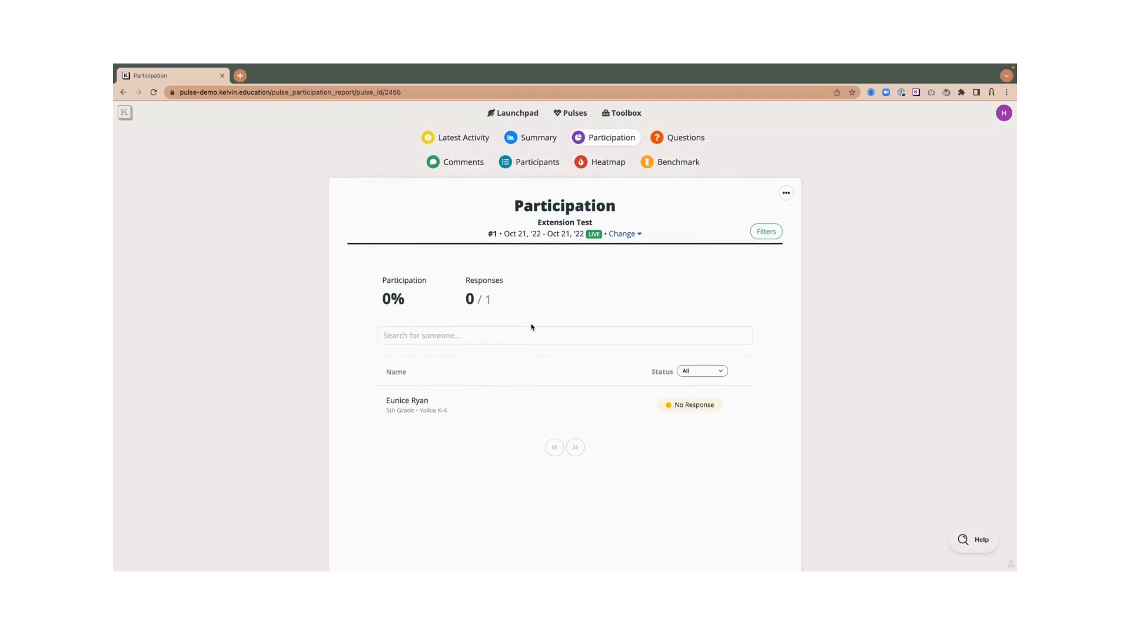
- Copy the student's survey link from their profile, then open a new browser tab
click(421, 407)
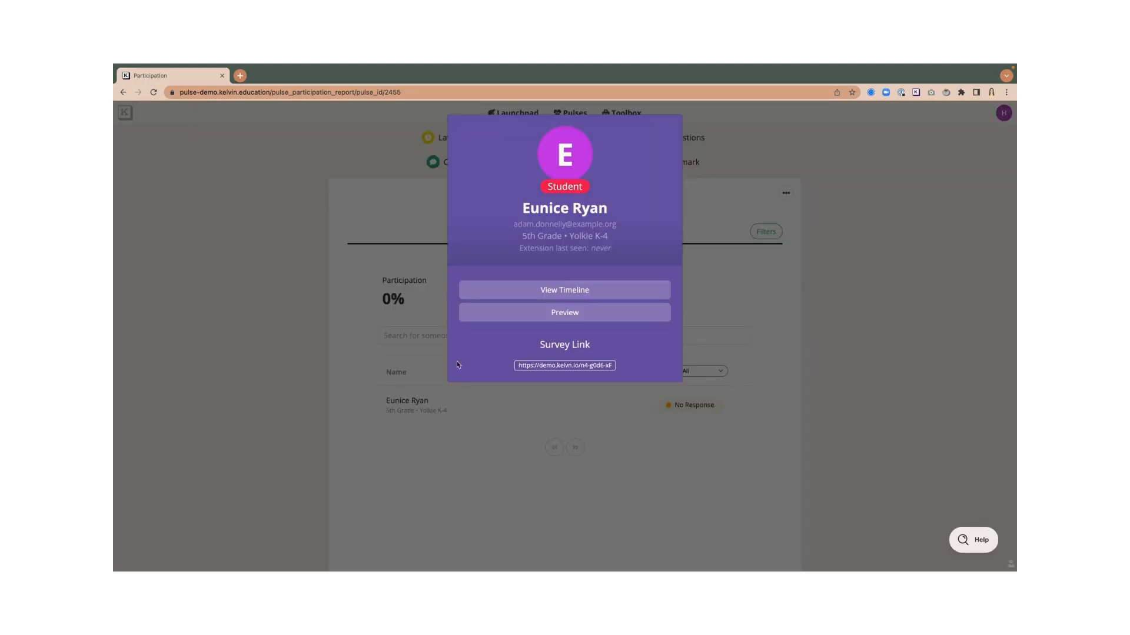
click(538, 366)
click(333, 299)
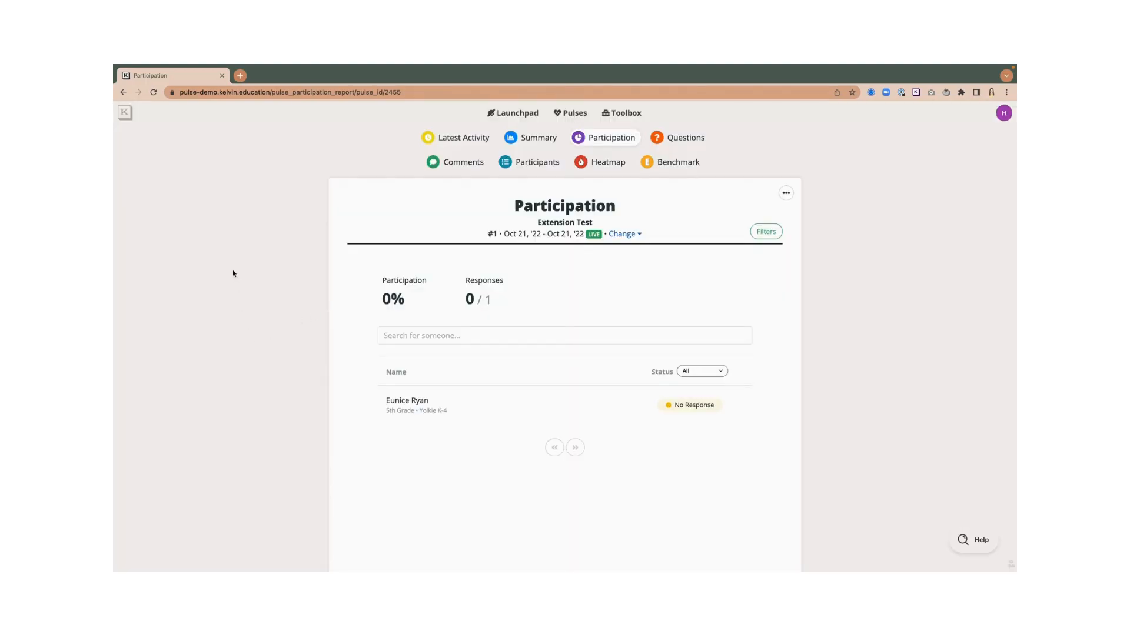
click(240, 76)
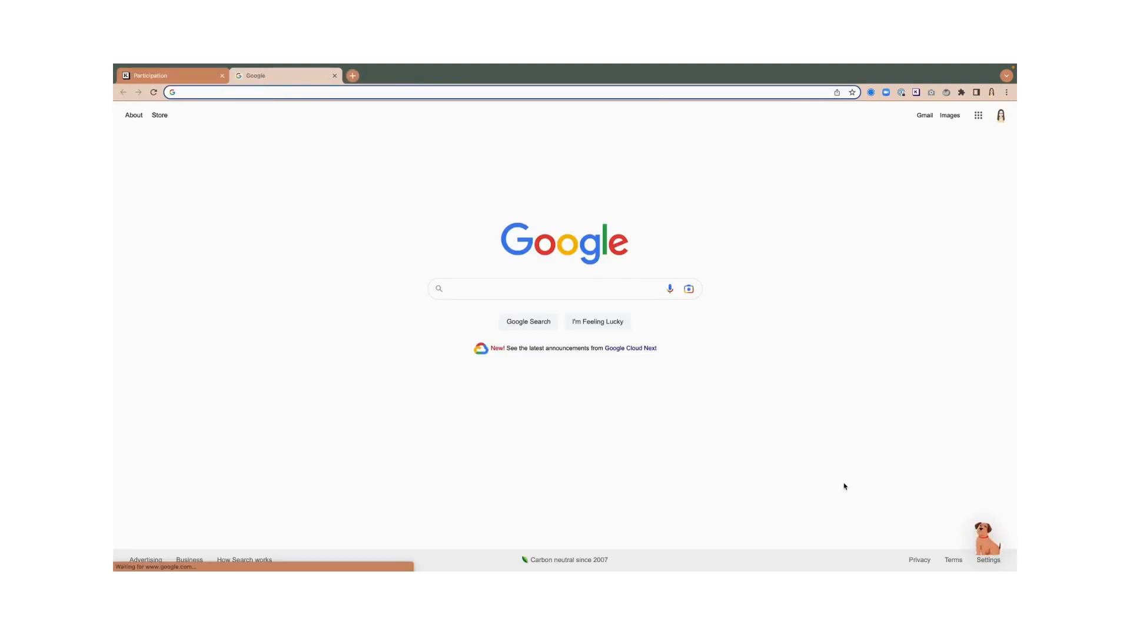
- Get past the extension's survey prompt and load the pasted survey link in another tab
click(962, 522)
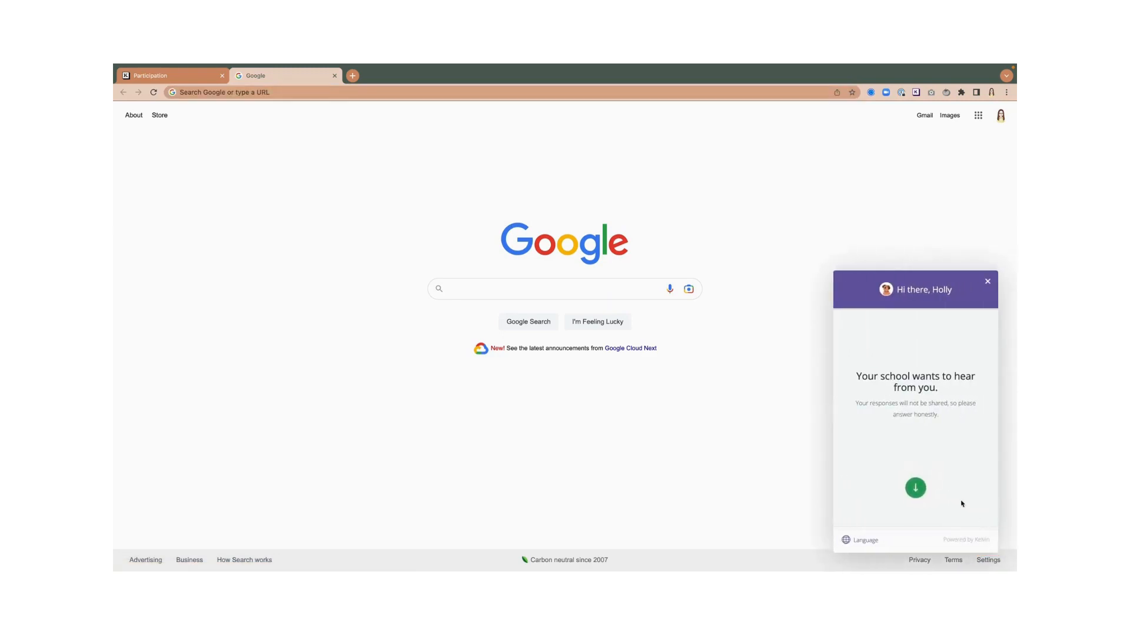
click(914, 495)
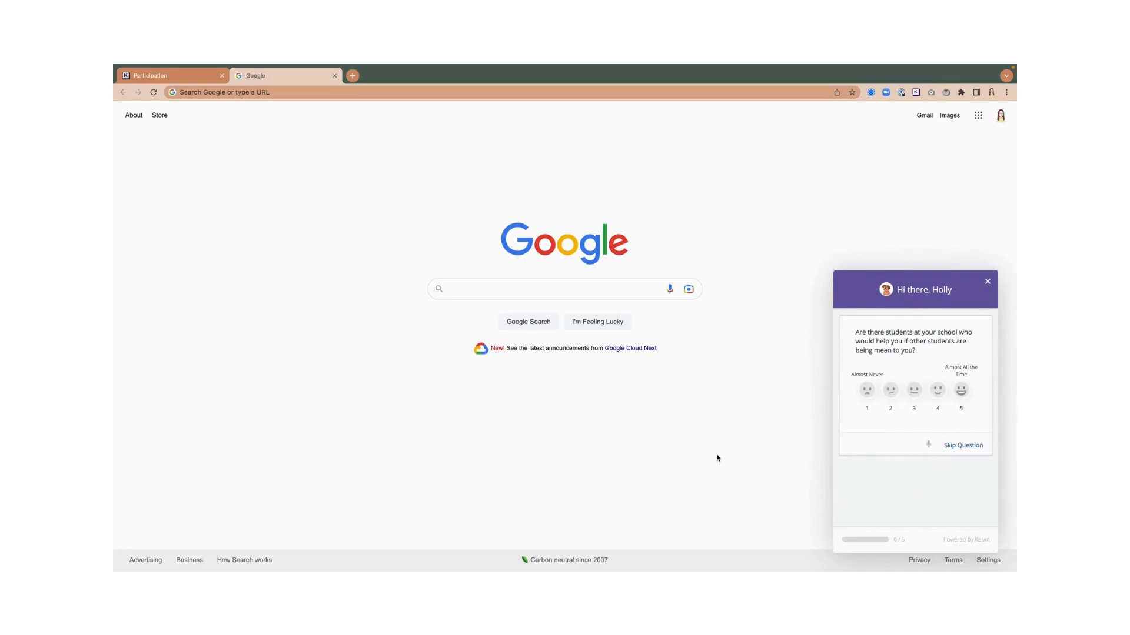
click(352, 76)
key(Return)
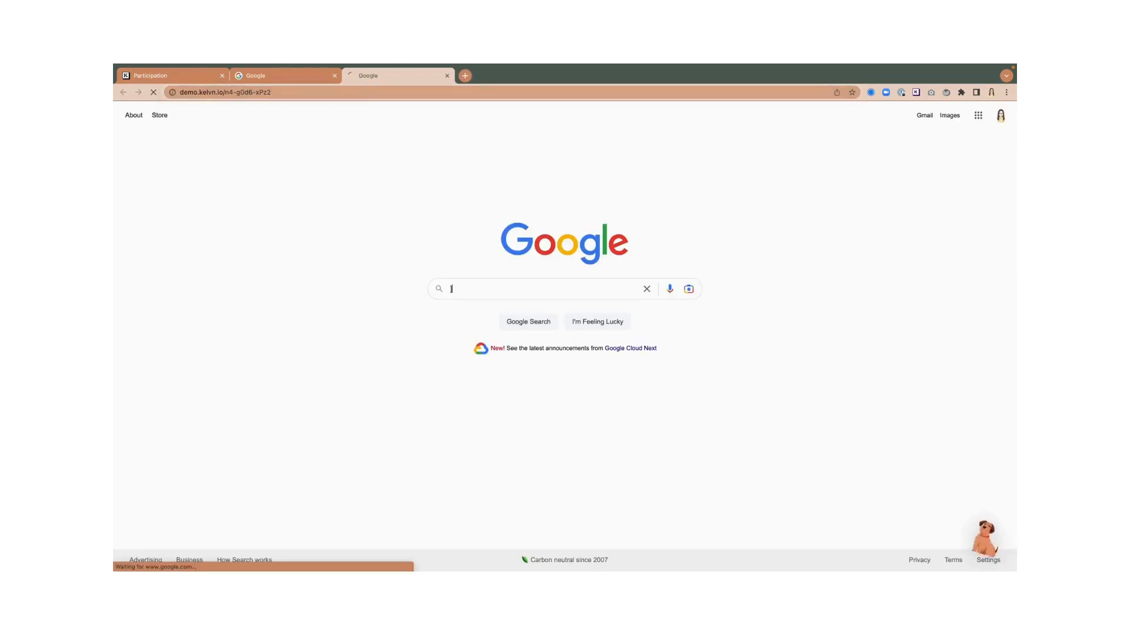
- Start the survey and answer the favorite food question with 'Pizza'
click(567, 330)
click(515, 198)
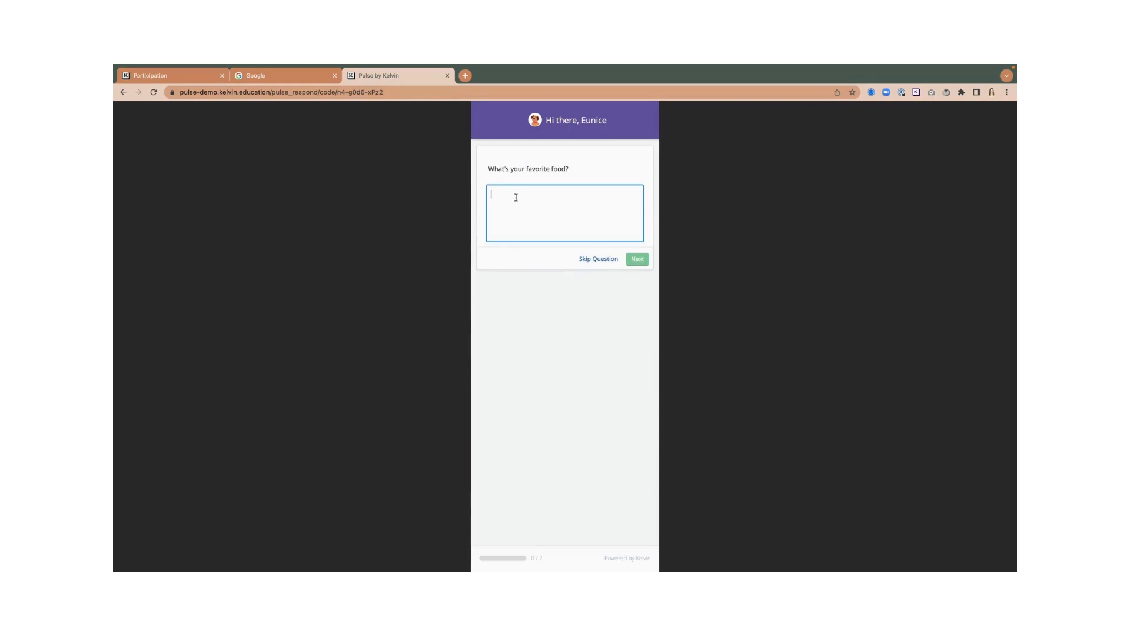
text(Pizza)
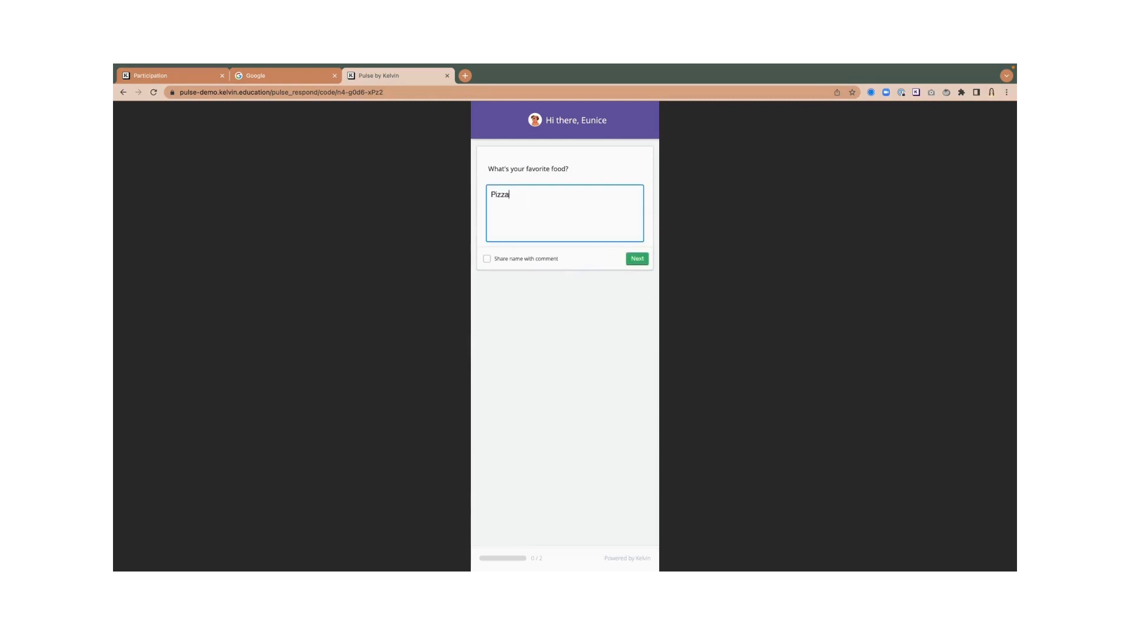
click(645, 266)
- Answer the ice cream question 'mint and chip', fixing the typo, and submit the survey
click(547, 258)
text(moint and chip)
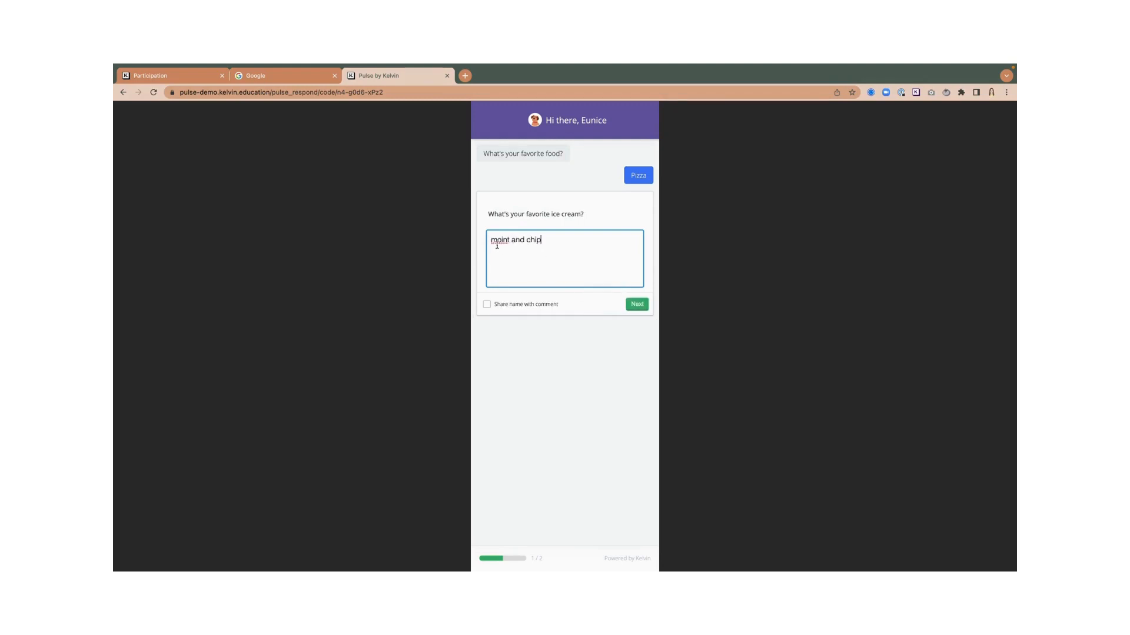
double_click(497, 245)
text(mint)
click(626, 304)
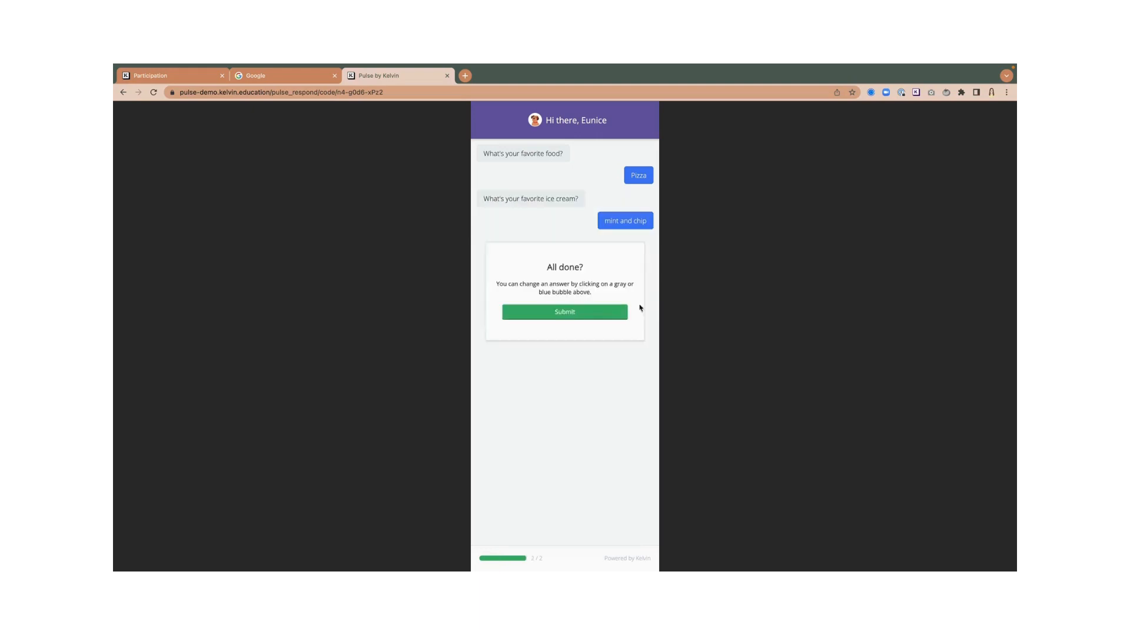
click(564, 318)
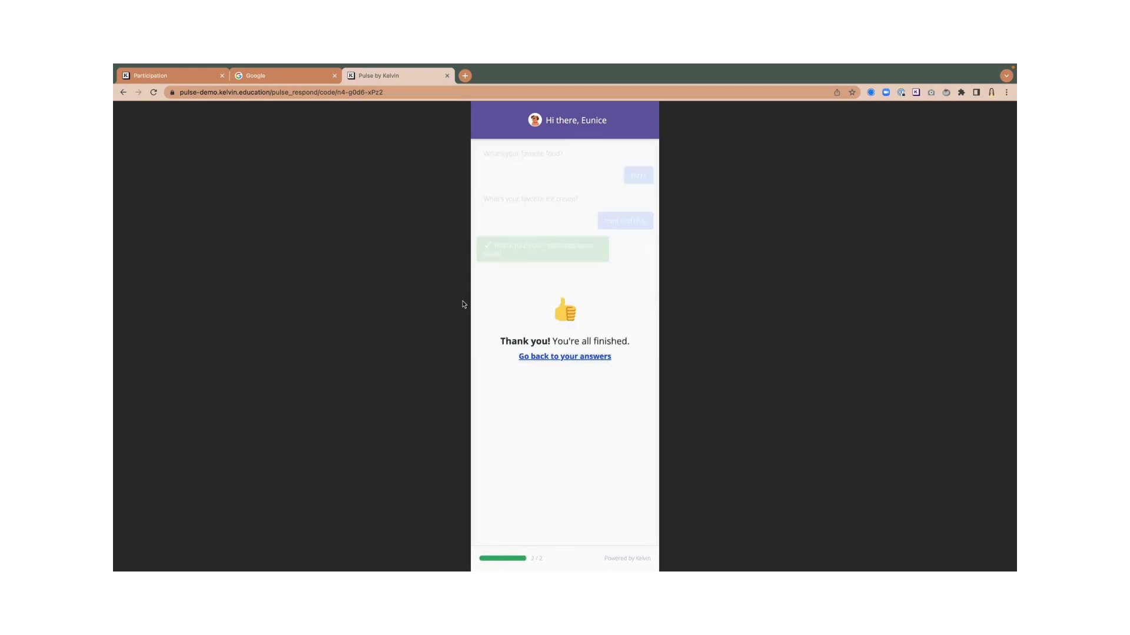
- Go back to the Kelvin Pulse tab and check Extension Test's 1/1 (100%) participation on the Launchpad
click(189, 75)
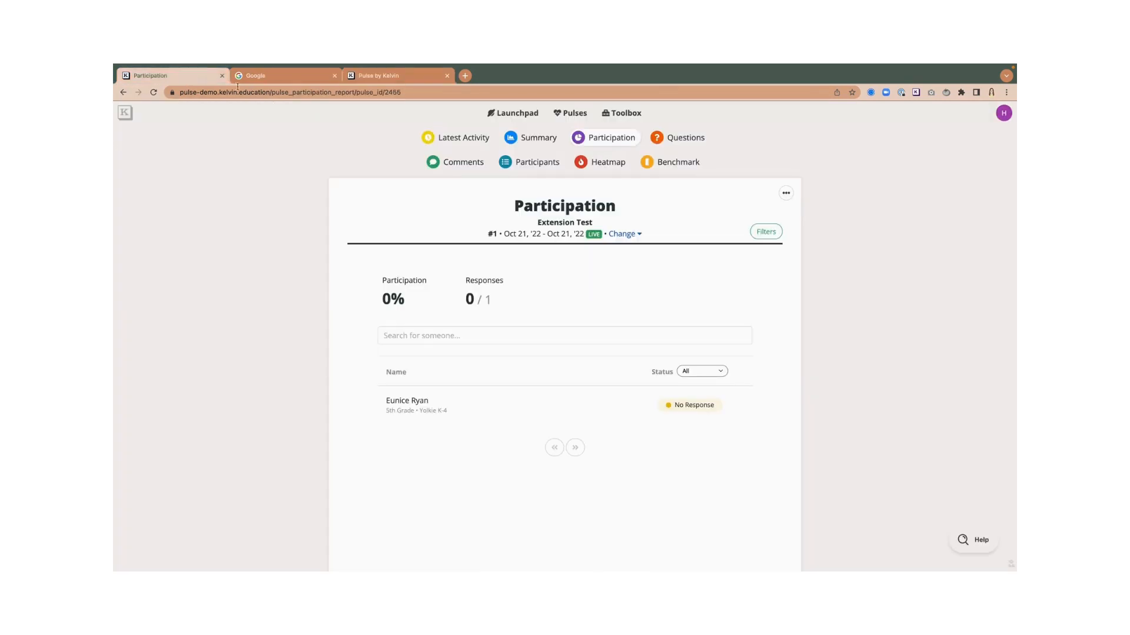
click(518, 114)
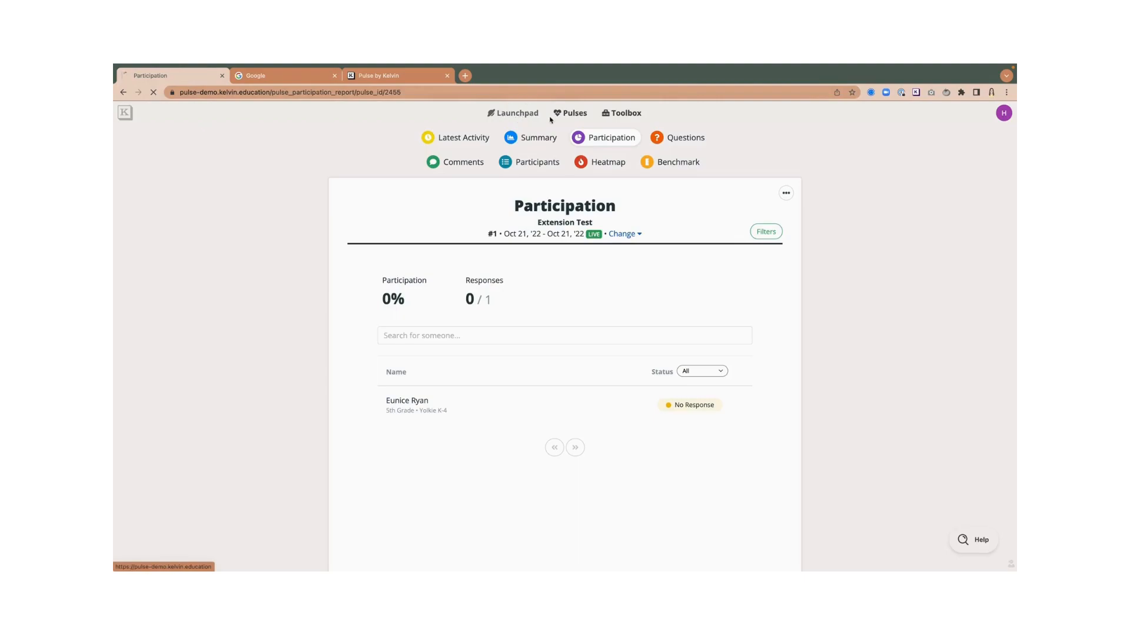
scroll(482, 248, down, 1)
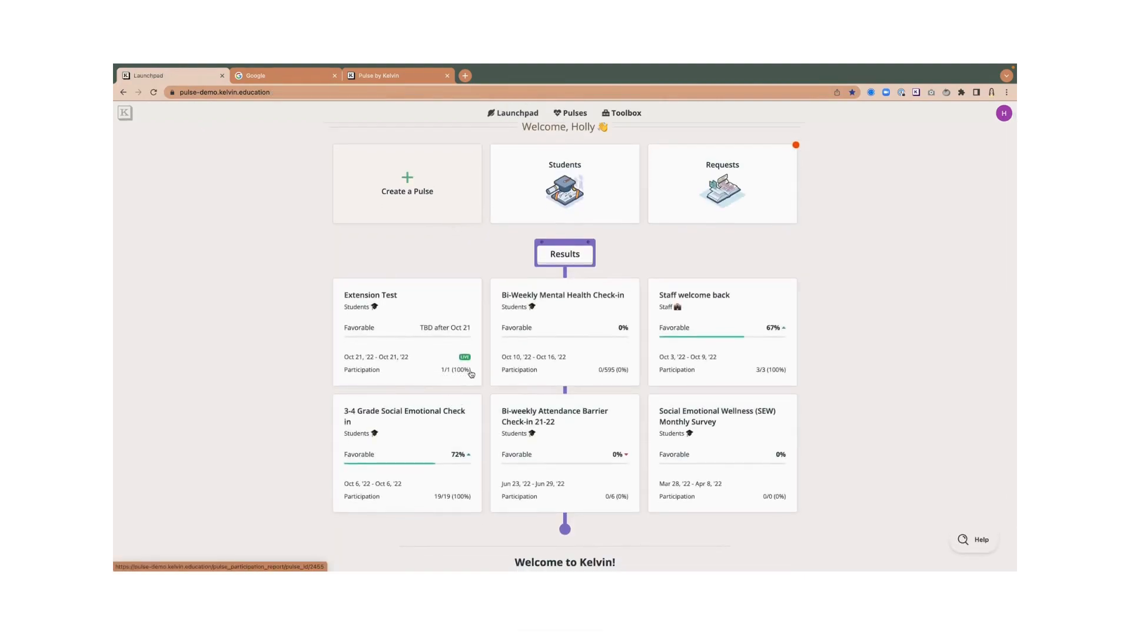